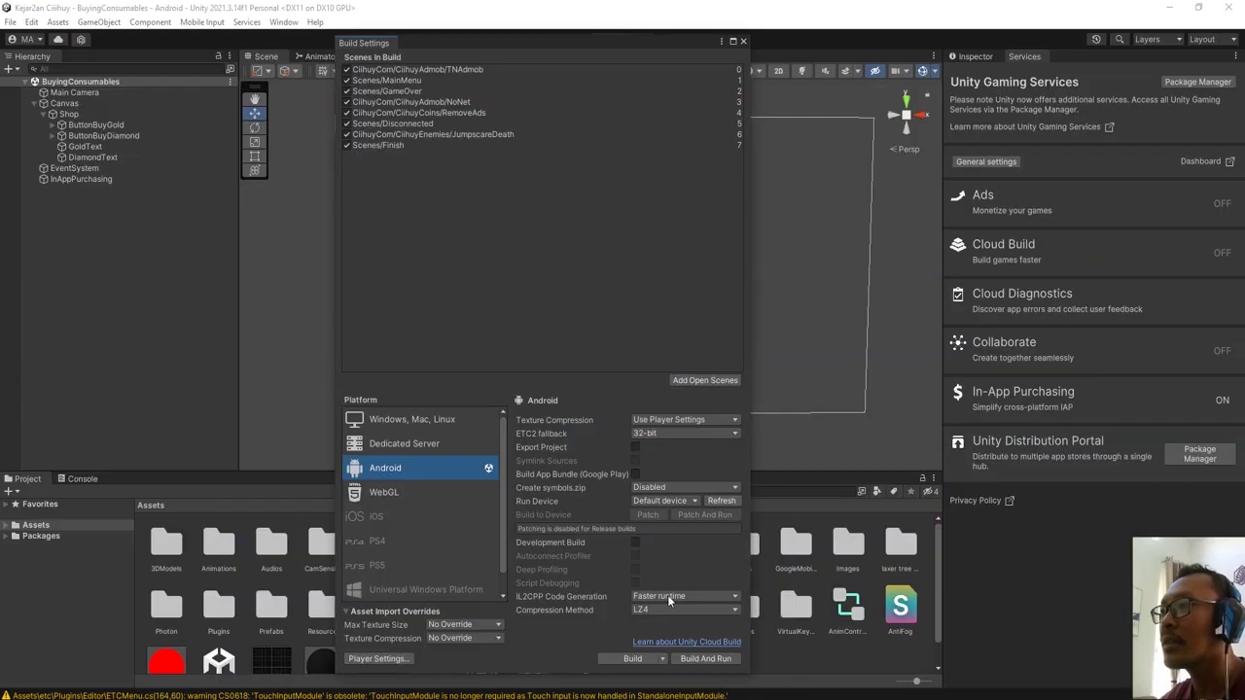
# - Close Build Settings and open the CoinShop prefab from Assets/CiihuyCom/CiihuyCoins
pyautogui.click(744, 40)
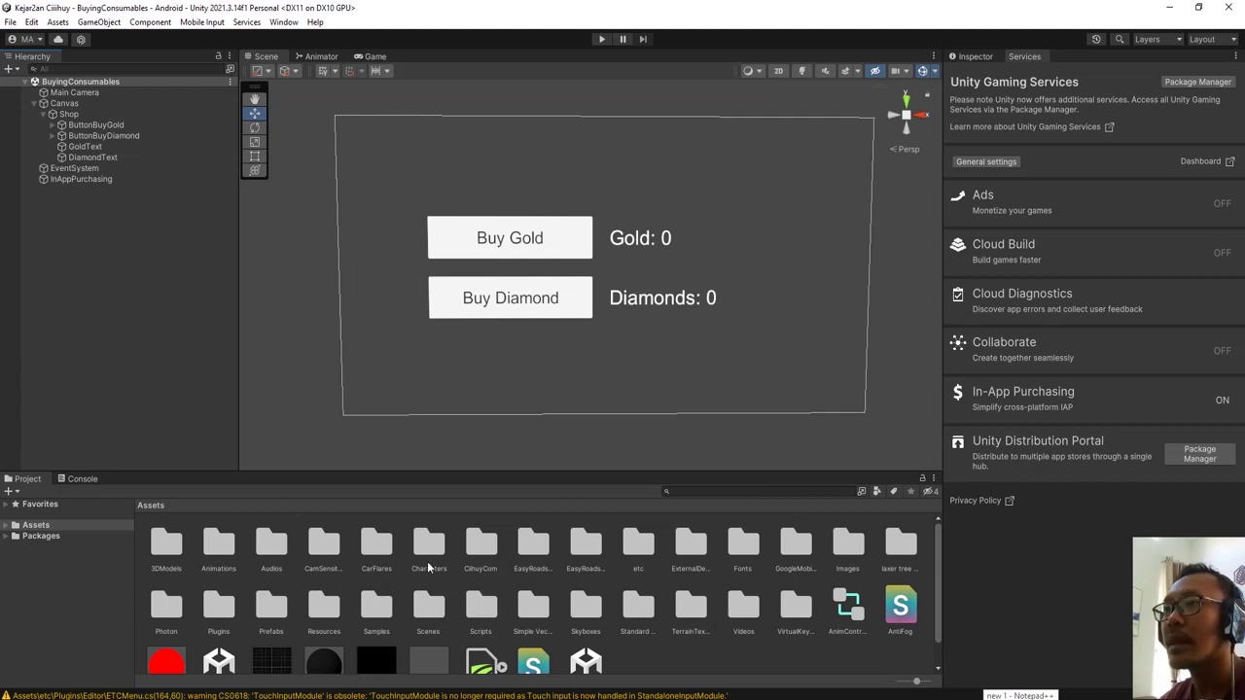
pyautogui.click(481, 554)
pyautogui.doubleClick(482, 556)
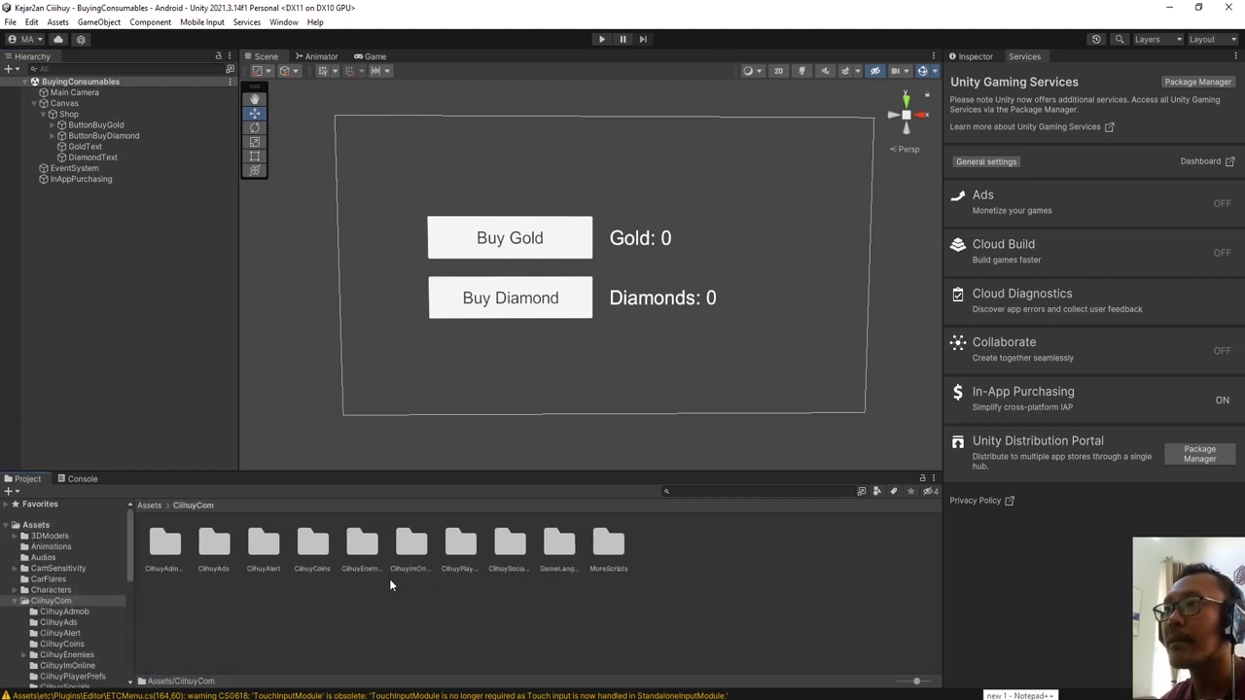
pyautogui.click(304, 551)
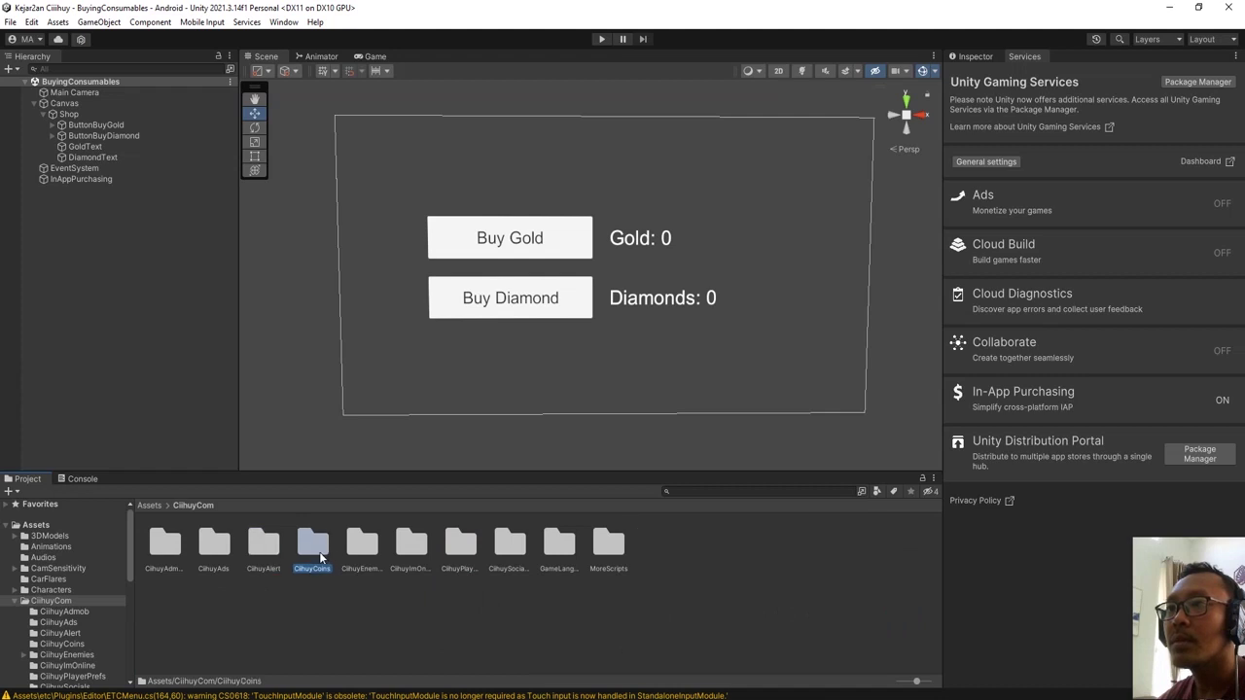
pyautogui.doubleClick(318, 551)
pyautogui.doubleClick(611, 542)
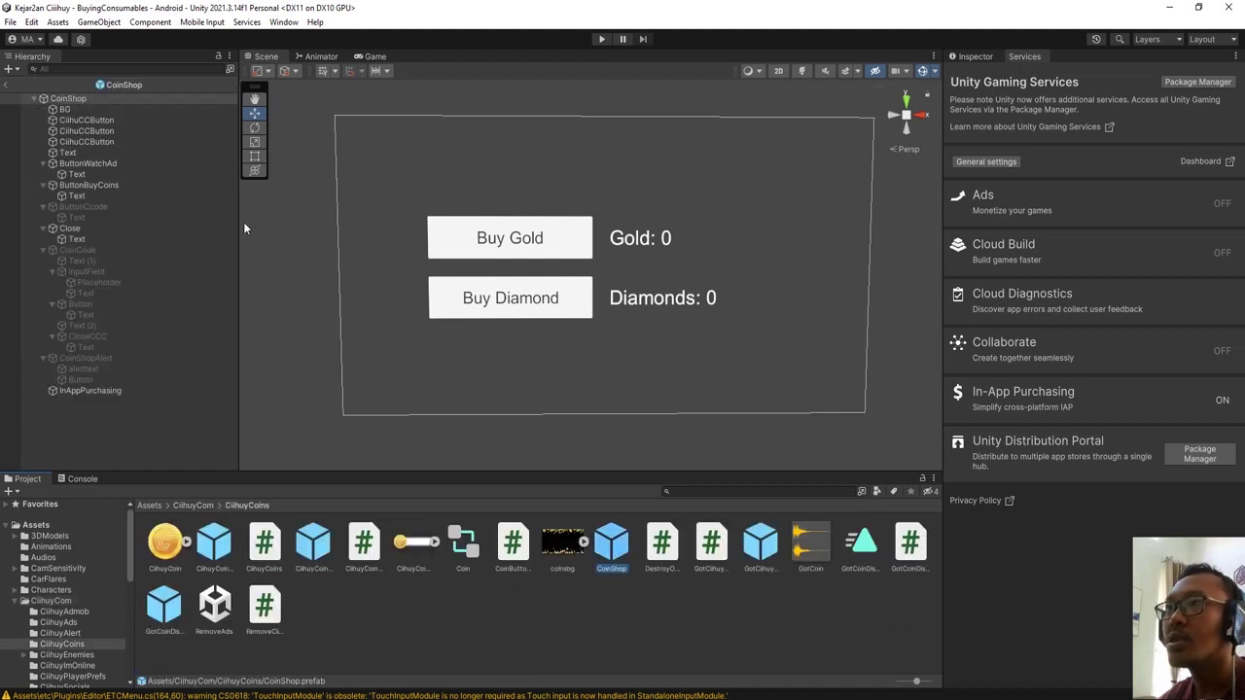
# - Select the InAppPurchasing object and bring up its Buying Consumables component menu
pyautogui.click(542, 310)
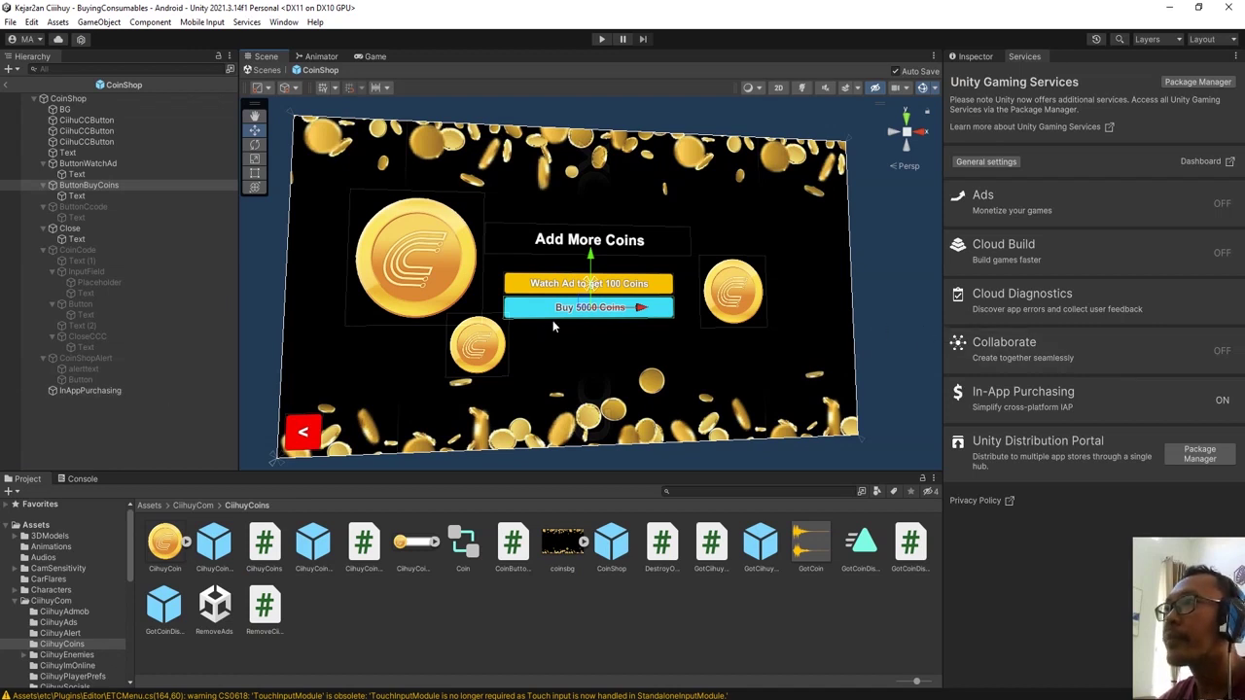
pyautogui.click(74, 393)
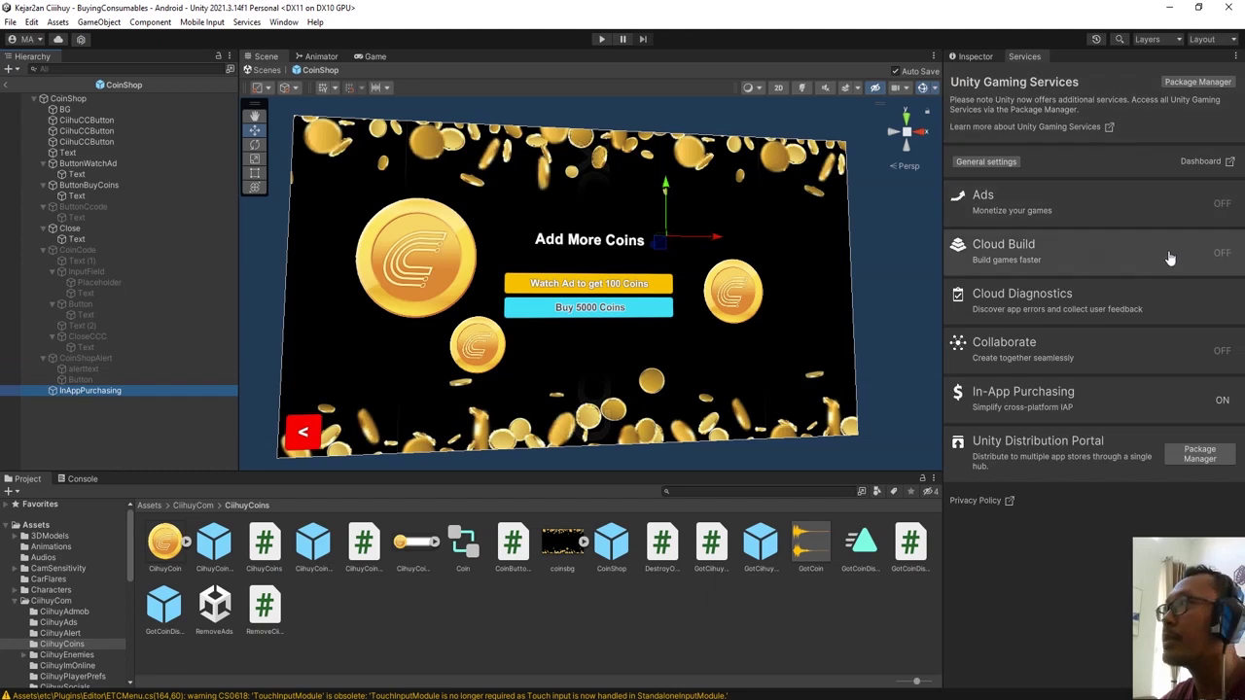
pyautogui.click(978, 55)
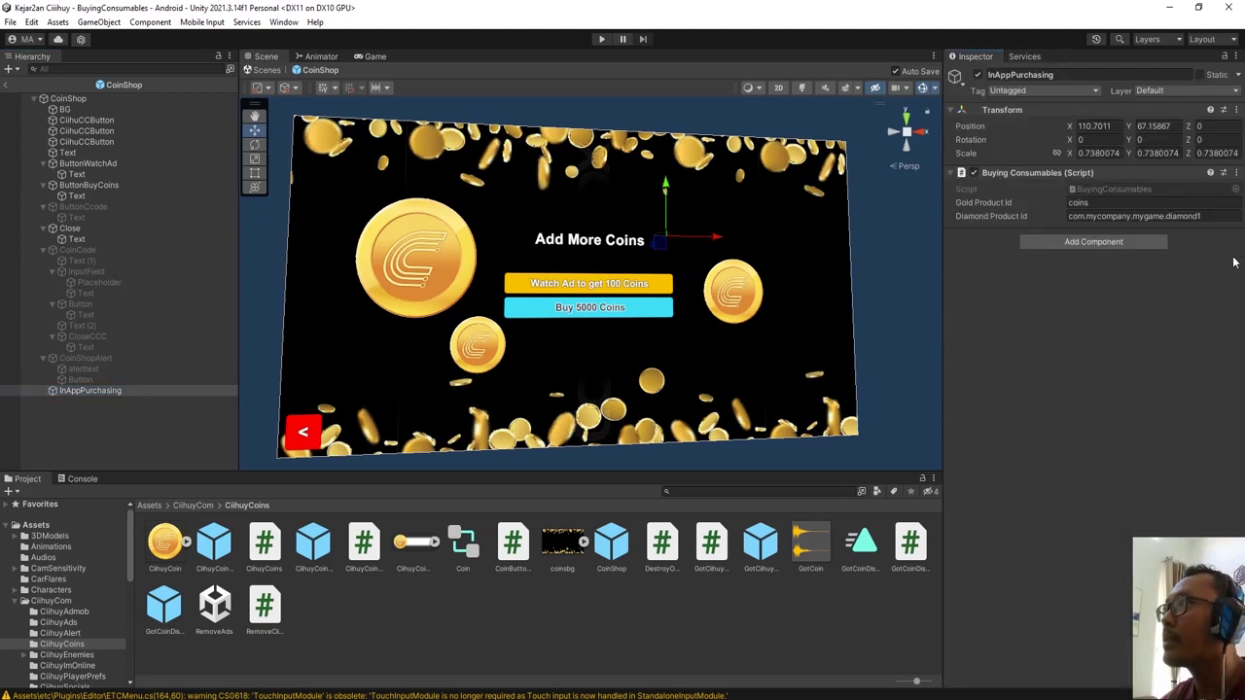
pyautogui.click(1238, 173)
# - Open BuyingConsumables.cs in Notepad++ and locate the AddGold method
pyautogui.click(1148, 333)
pyautogui.scroll(-1, 452, 418)
pyautogui.scroll(-2, 453, 418)
pyautogui.scroll(-12, 454, 419)
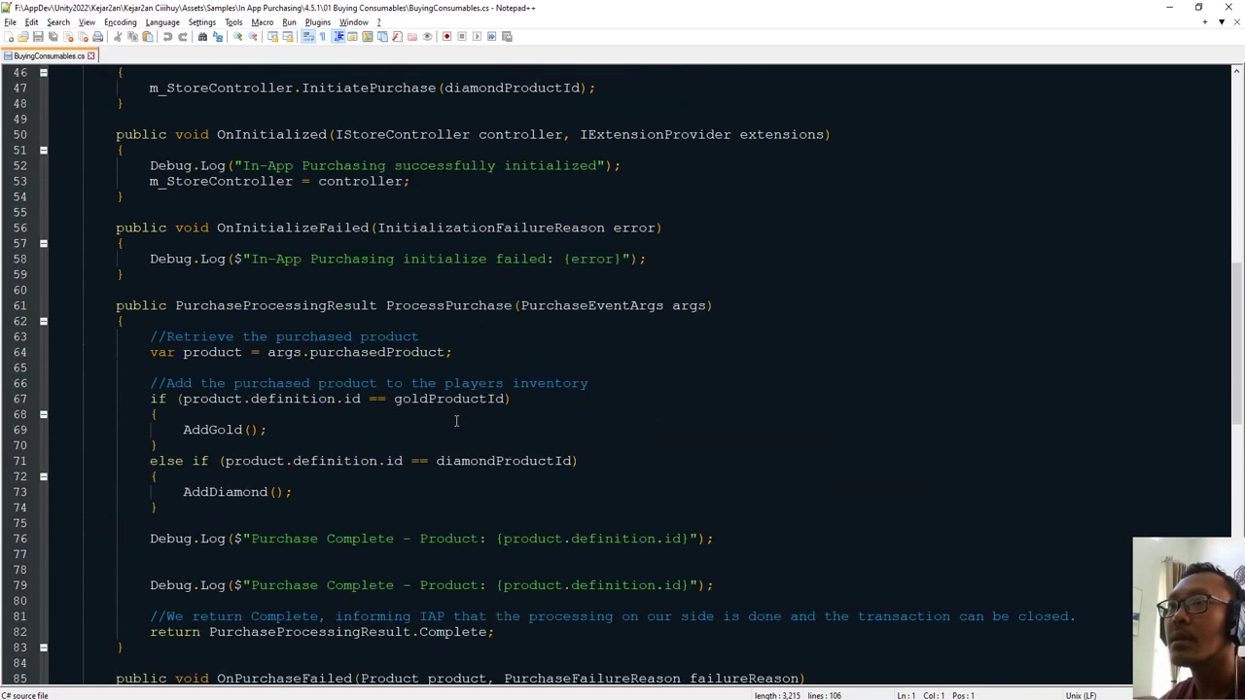
pyautogui.scroll(-11, 456, 420)
pyautogui.scroll(5, 457, 420)
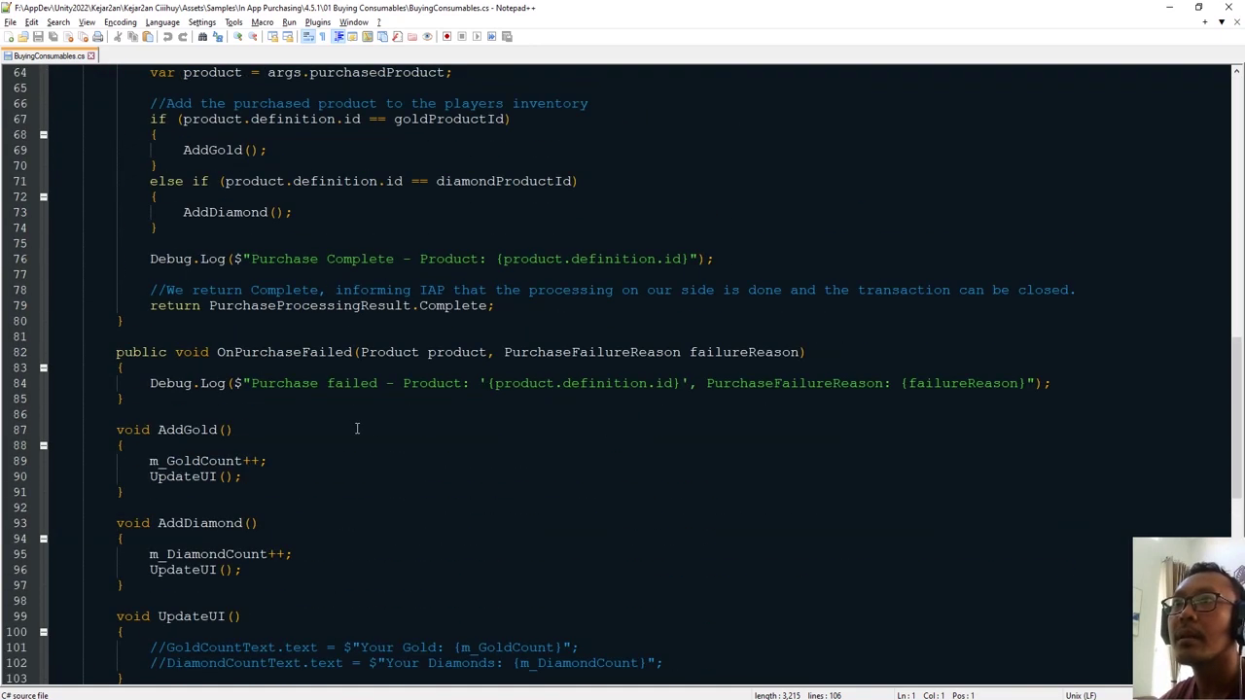
pyautogui.scroll(2, 357, 429)
pyautogui.scroll(1, 331, 409)
pyautogui.scroll(1, 299, 388)
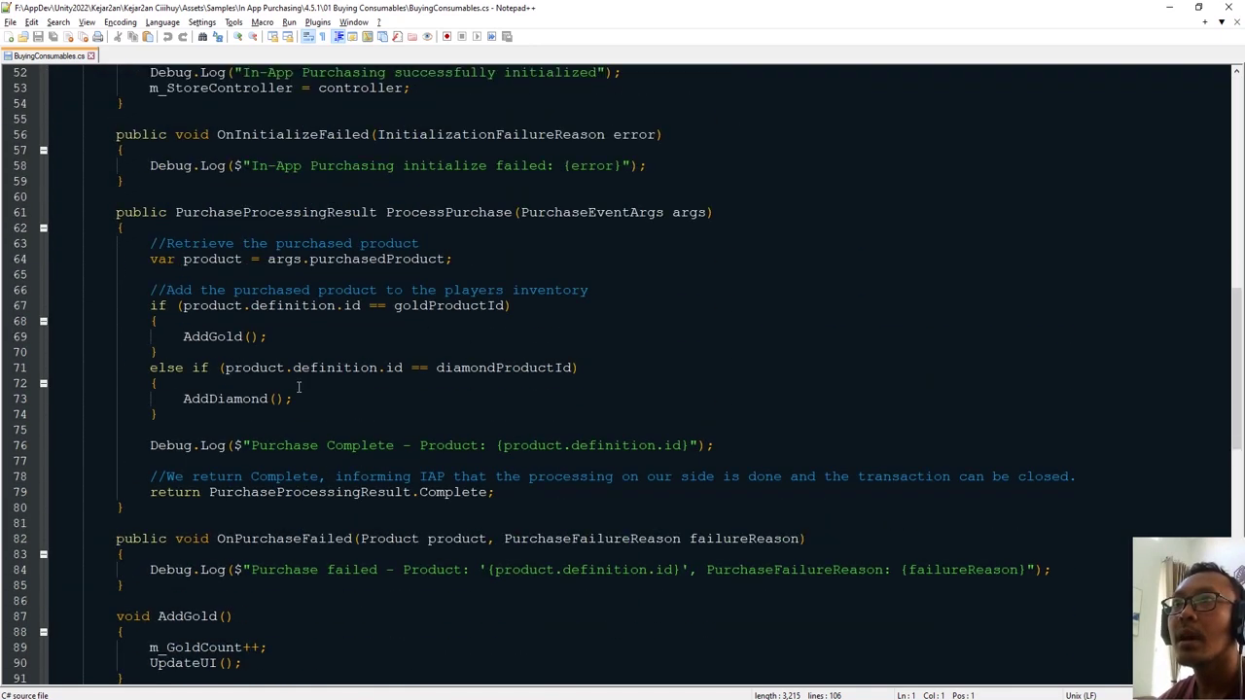
pyautogui.doubleClick(211, 338)
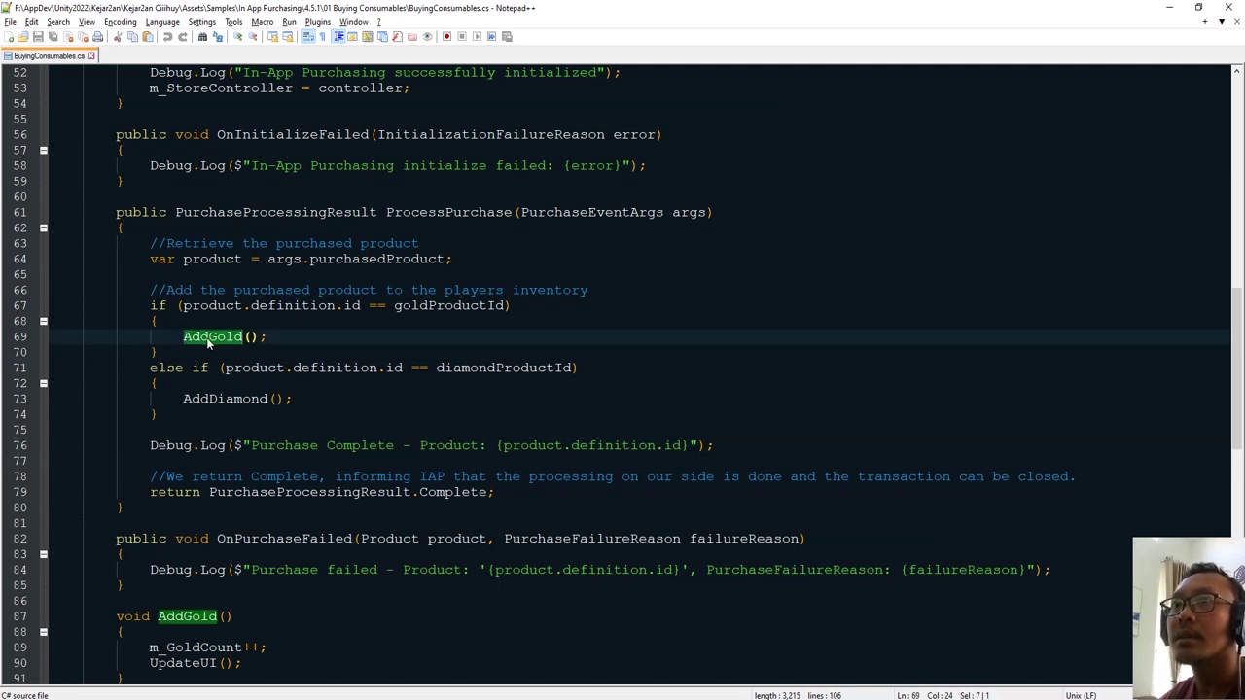
# - Insert blank lines after line 90 at the end of AddGold, then return to Unity
pyautogui.scroll(-5, 321, 473)
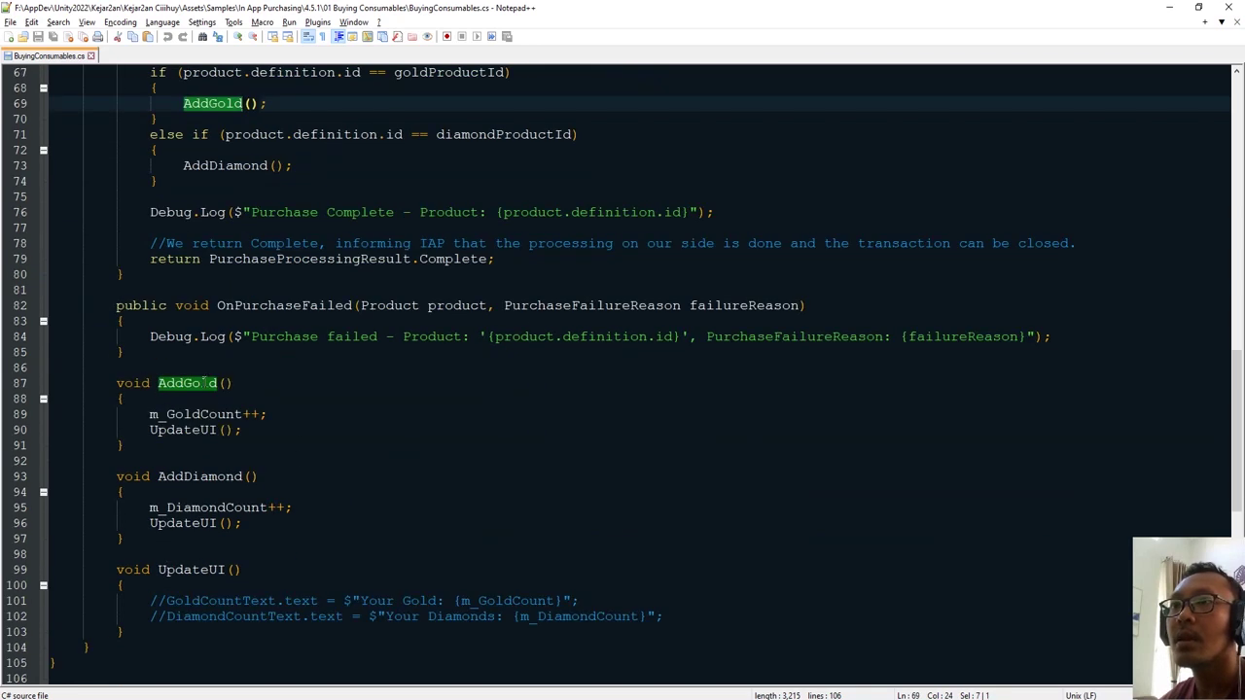
pyautogui.click(301, 428)
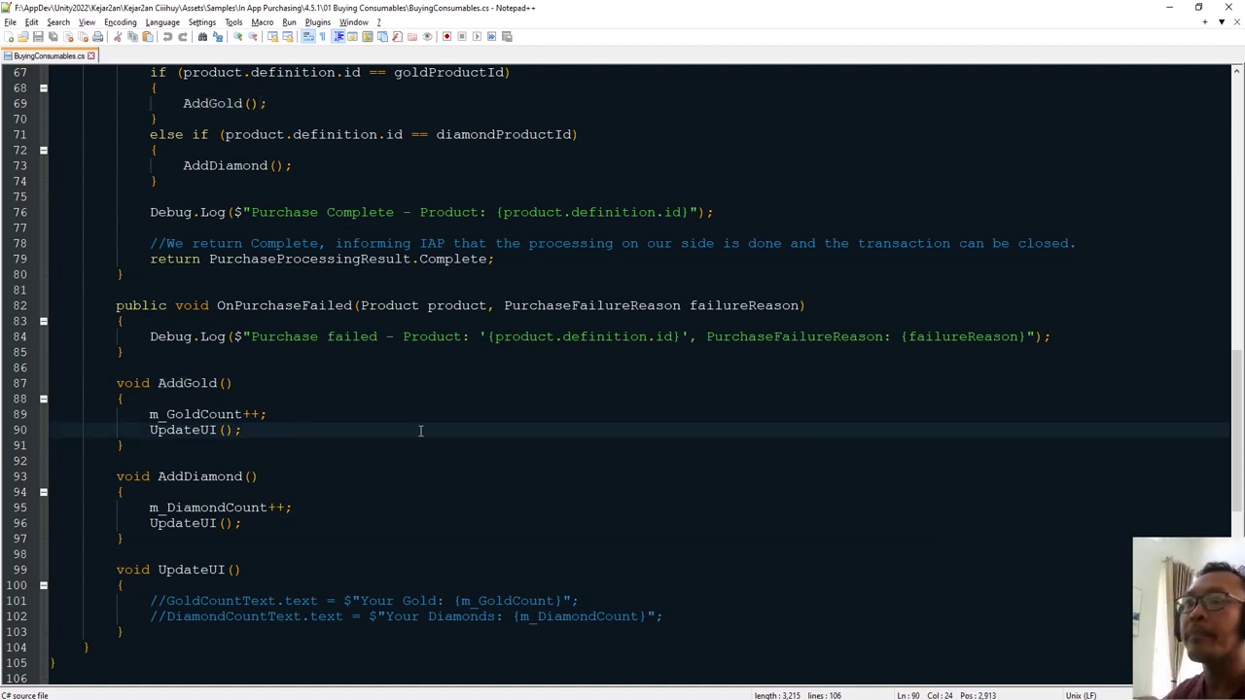
pyautogui.press('Return')
pyautogui.press('Return')
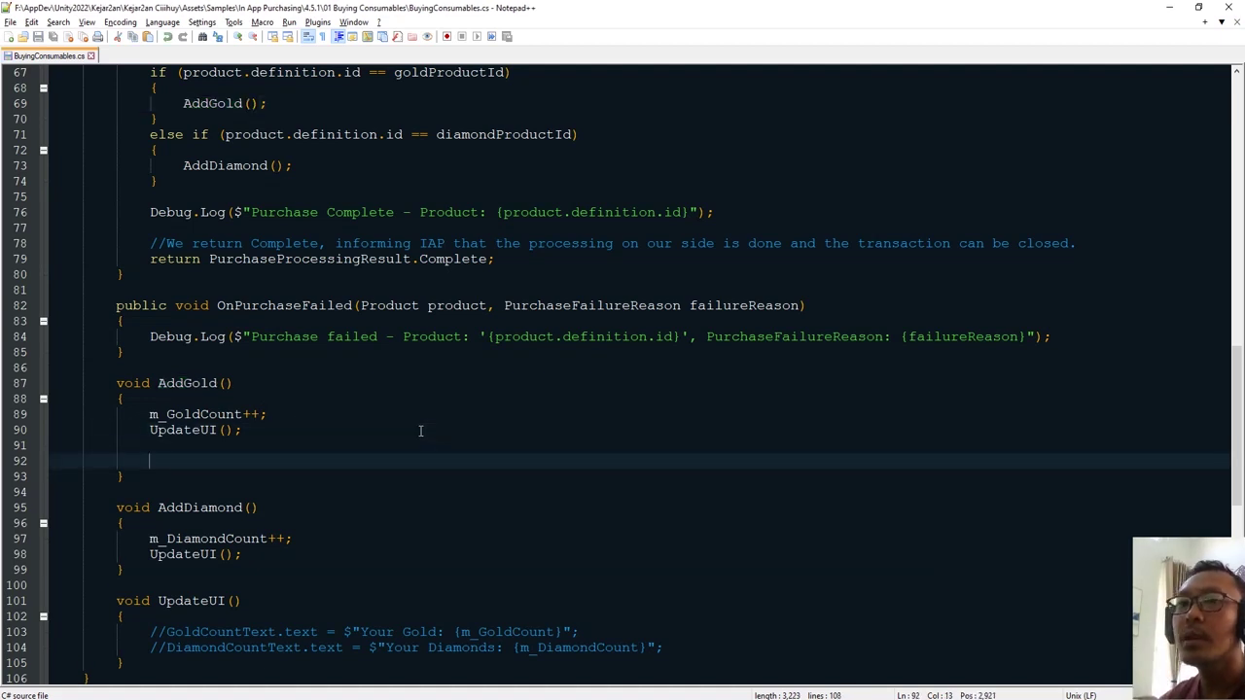
pyautogui.hotkey('alt', 'Tab')
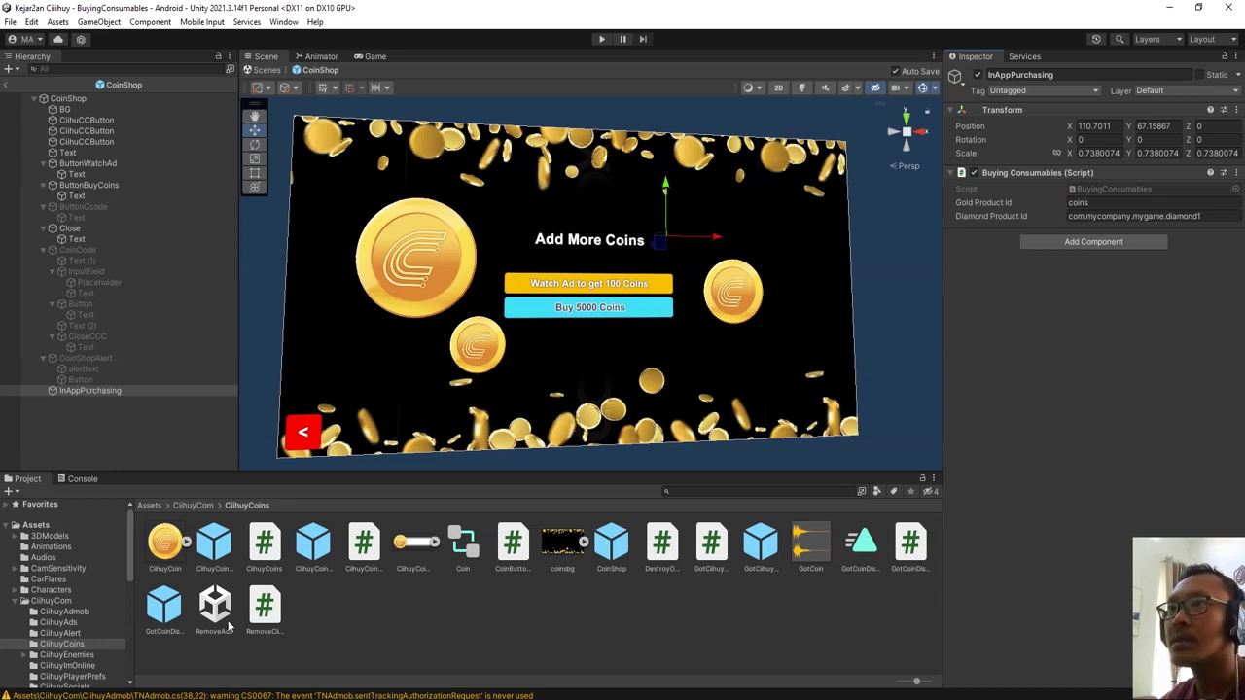
# - Go back to Assets, then into CiihuyCom and its CiihuyAdmob folder
pyautogui.click(190, 506)
pyautogui.click(151, 506)
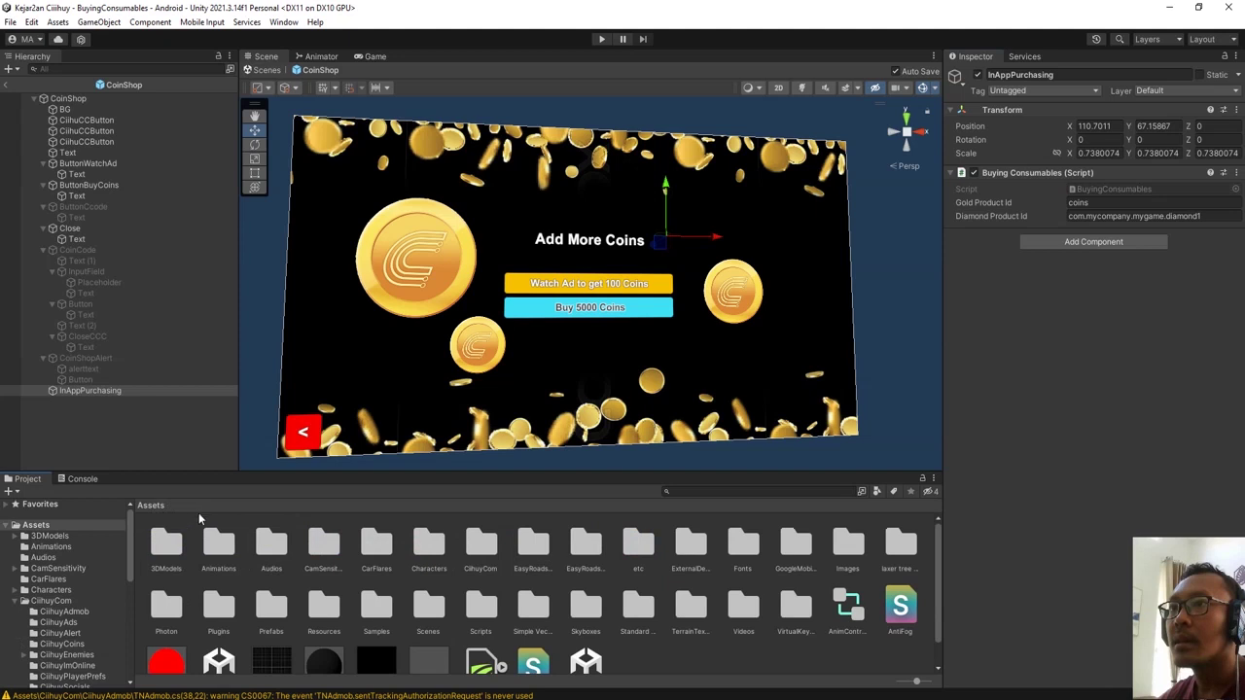
pyautogui.click(431, 547)
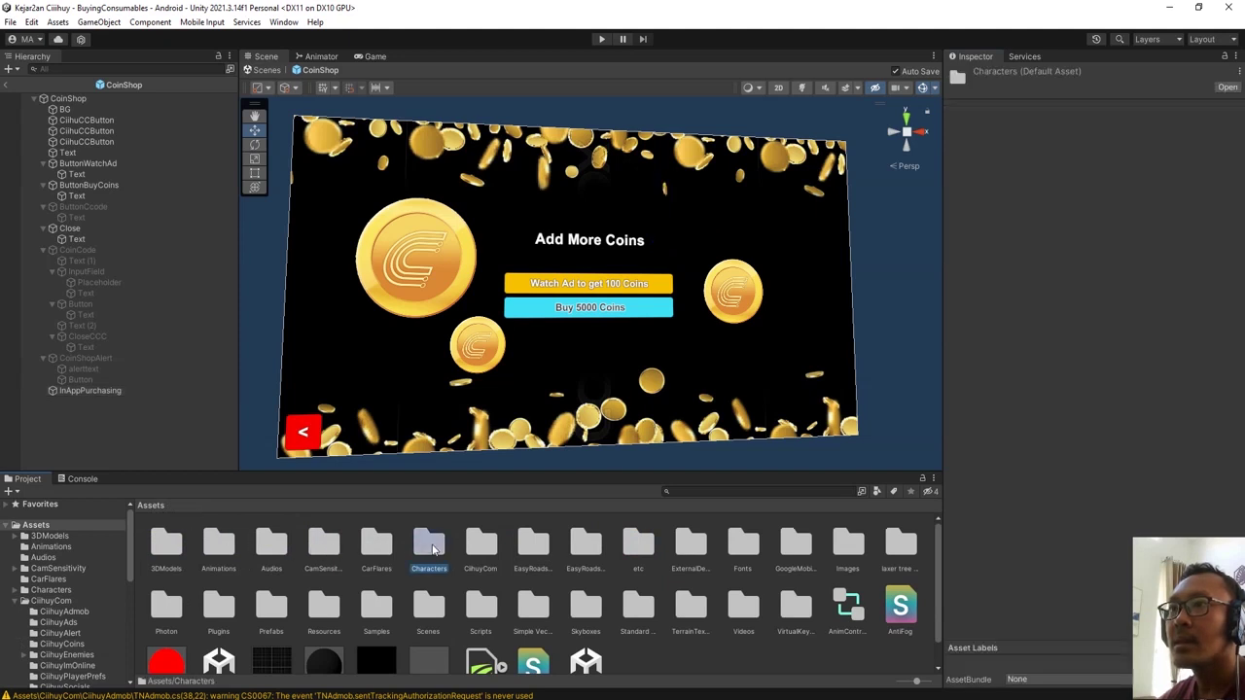
pyautogui.doubleClick(481, 545)
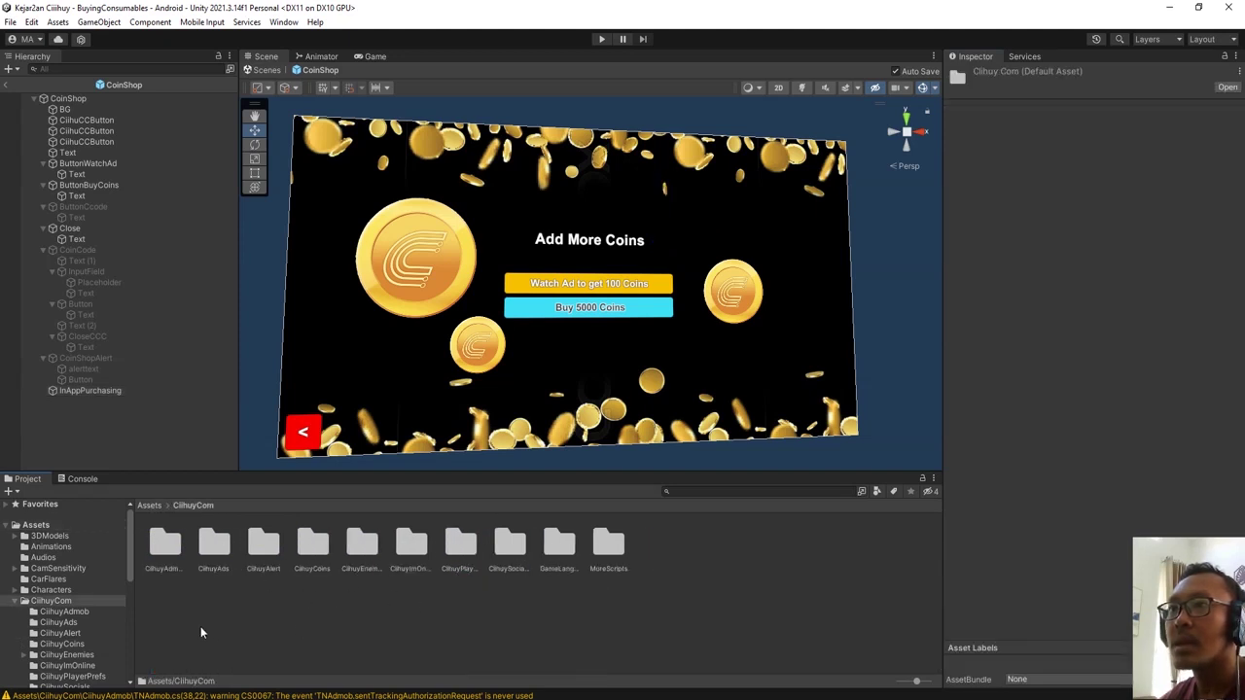
pyautogui.click(164, 555)
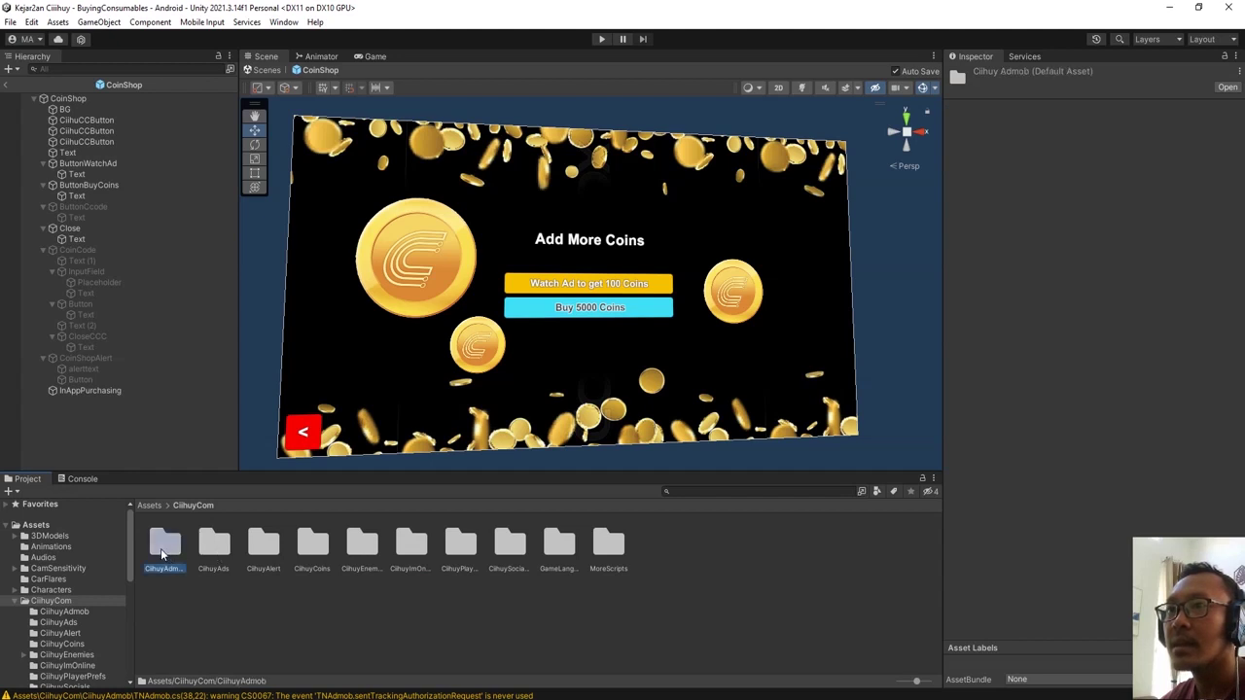
pyautogui.doubleClick(164, 549)
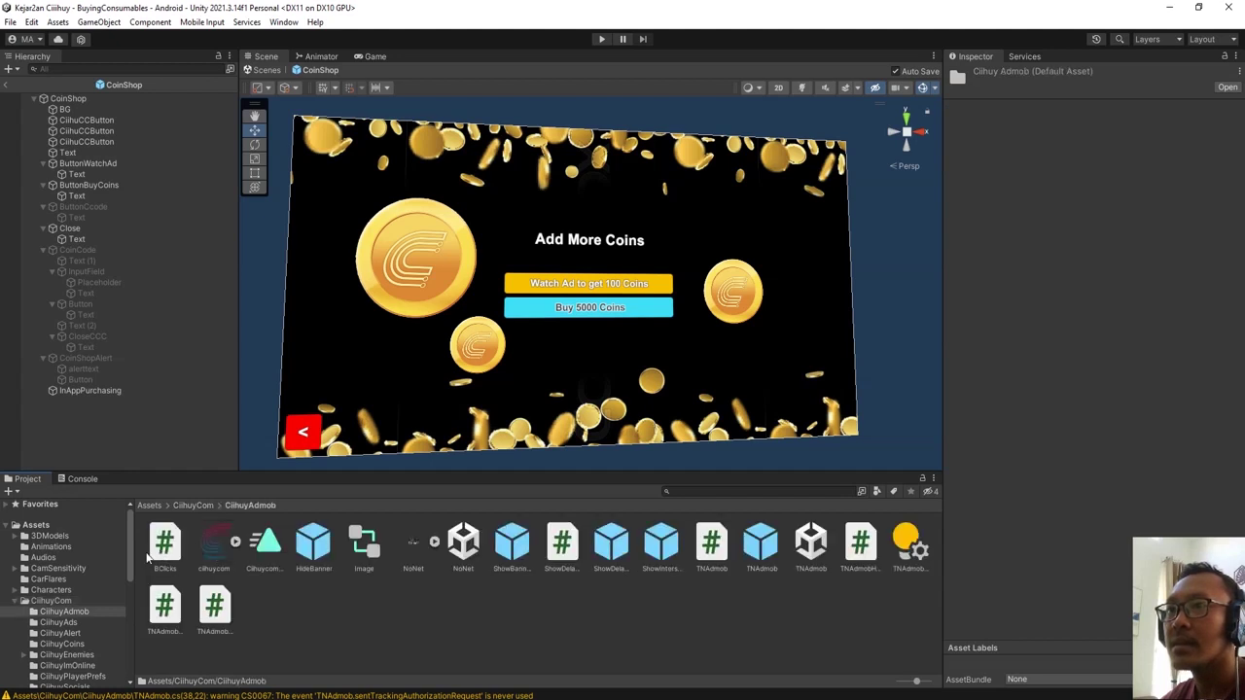
# - Open TNAdmob.cs in Notepad++ and scroll down through the script
pyautogui.doubleClick(711, 545)
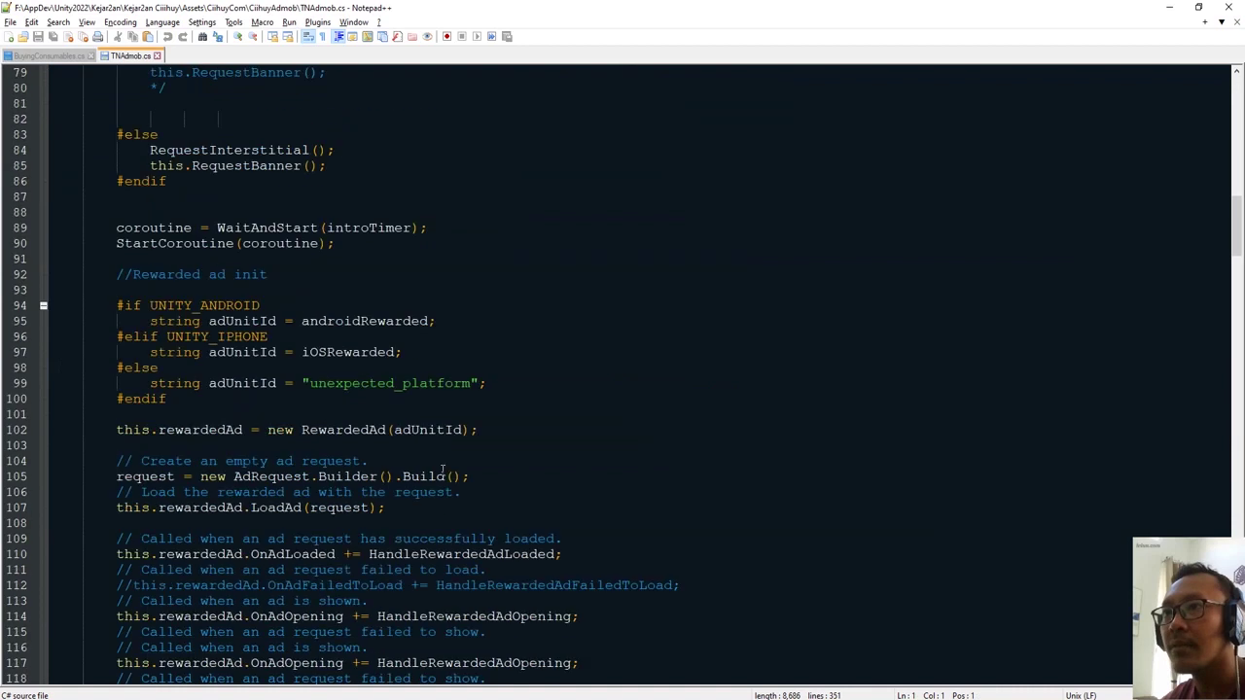
pyautogui.scroll(-9, 443, 471)
pyautogui.scroll(-7, 437, 475)
pyautogui.scroll(-2, 428, 479)
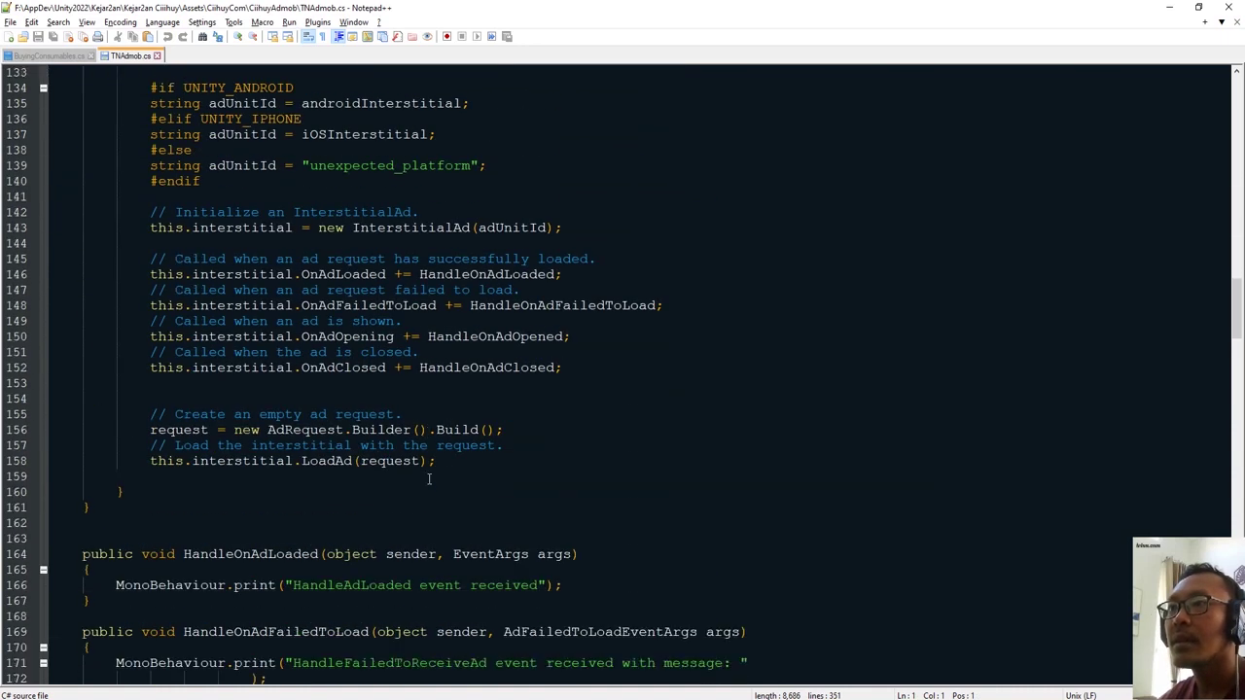
pyautogui.scroll(-3, 428, 479)
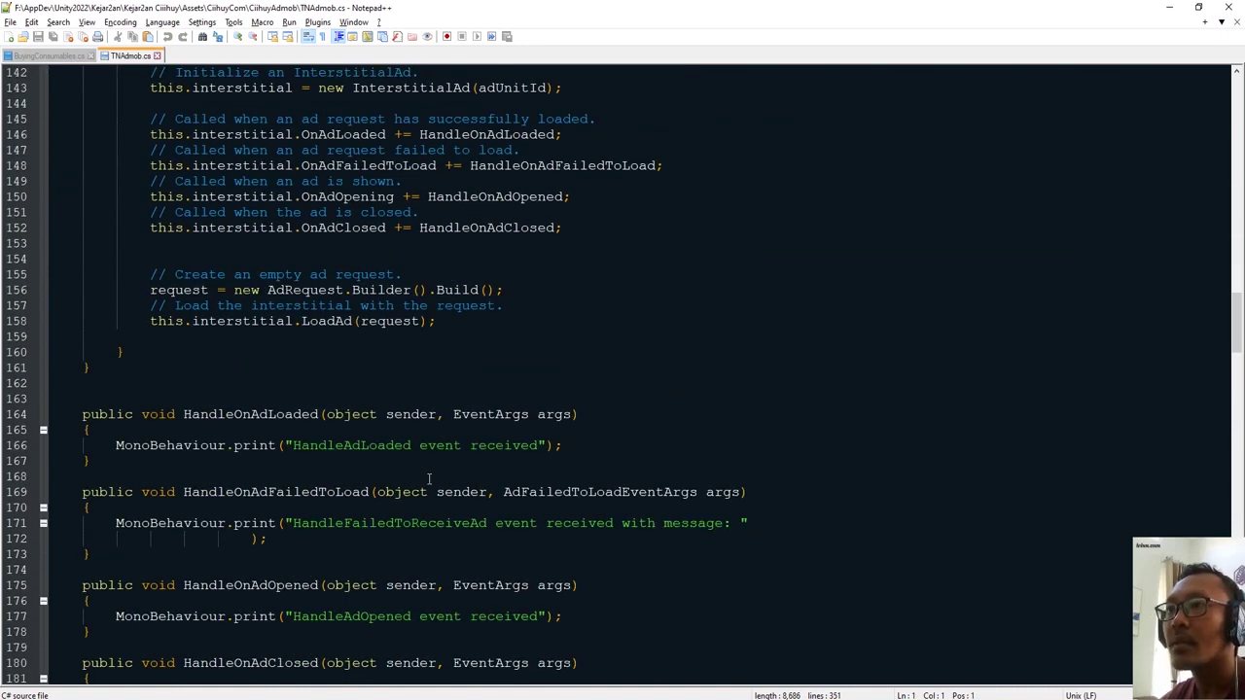
pyautogui.scroll(-6, 428, 478)
pyautogui.scroll(-6, 428, 479)
pyautogui.scroll(-5, 428, 479)
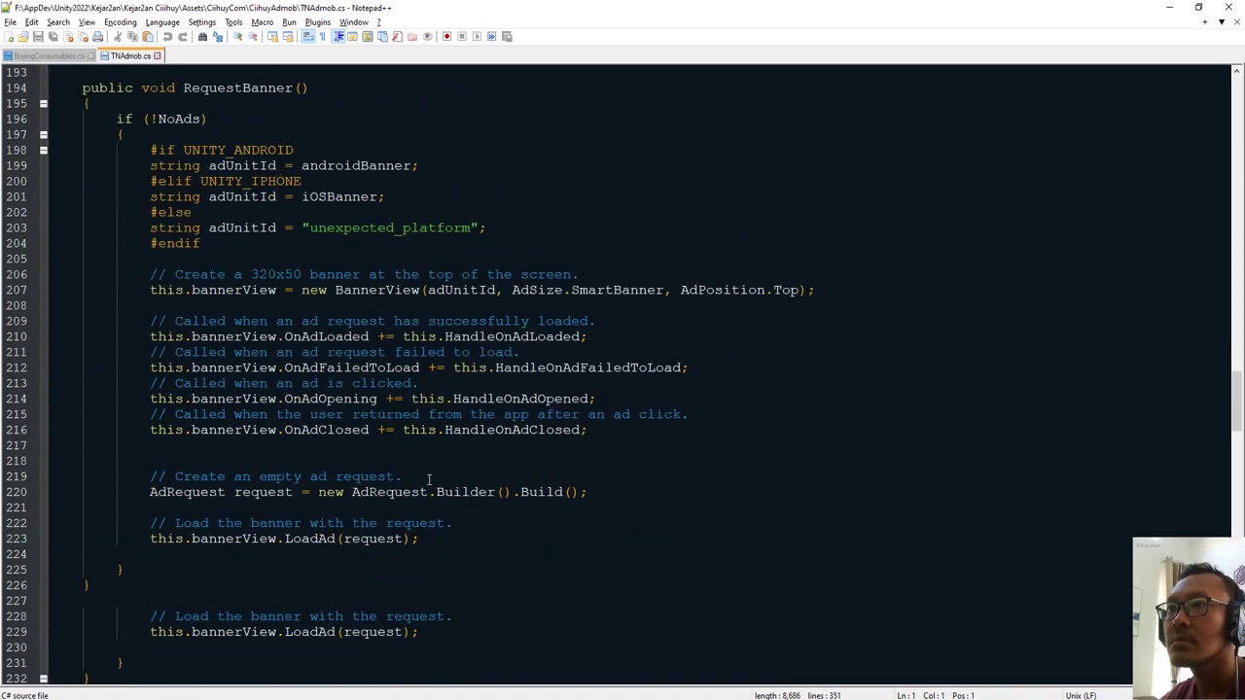
pyautogui.scroll(-4, 428, 479)
pyautogui.scroll(-2, 428, 479)
pyautogui.scroll(-6, 428, 479)
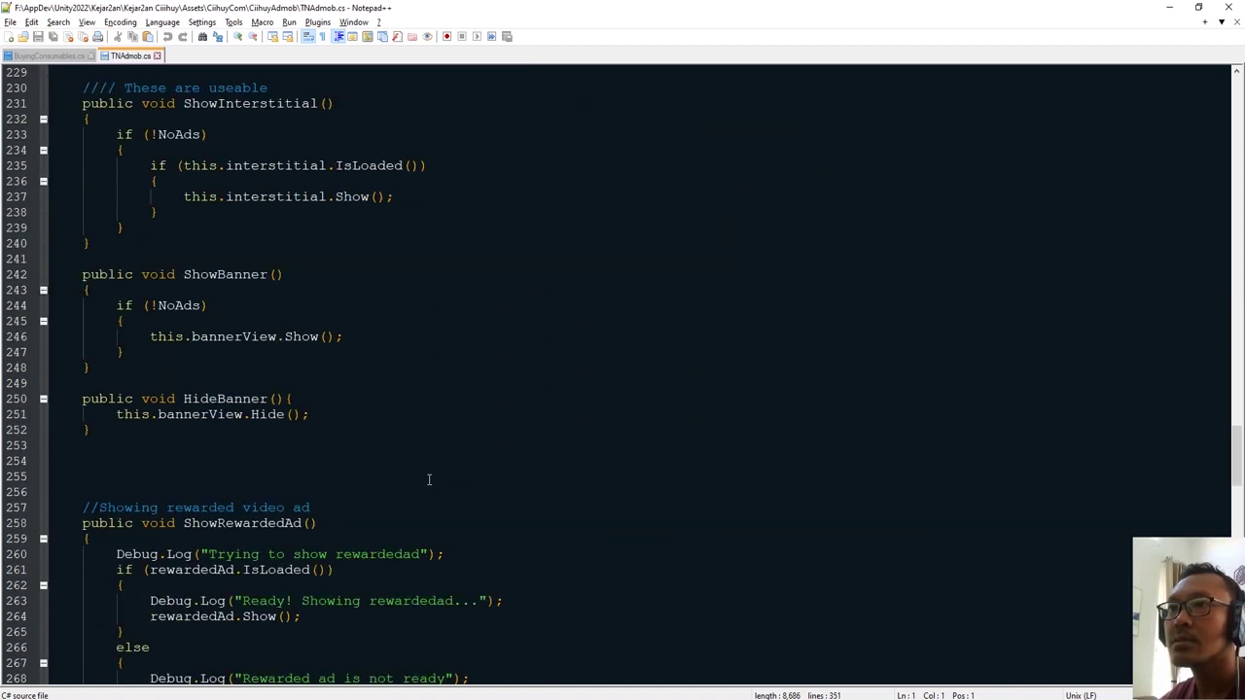
pyautogui.hotkey('alt', 'Tab')
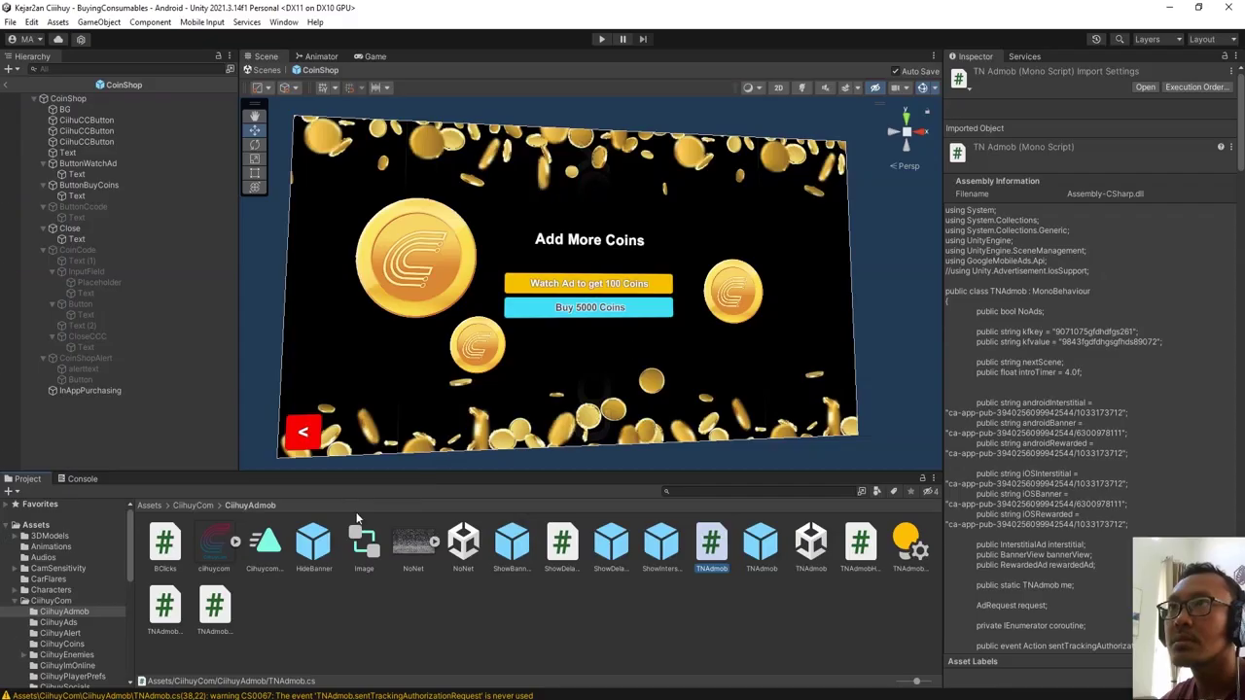
pyautogui.hotkey('alt', 'Tab')
# - Select the CiihuyCoins.cc.AddCoin(100); line on line 327 in HandleUserEarnedReward
pyautogui.scroll(-7, 351, 507)
pyautogui.scroll(-3, 351, 507)
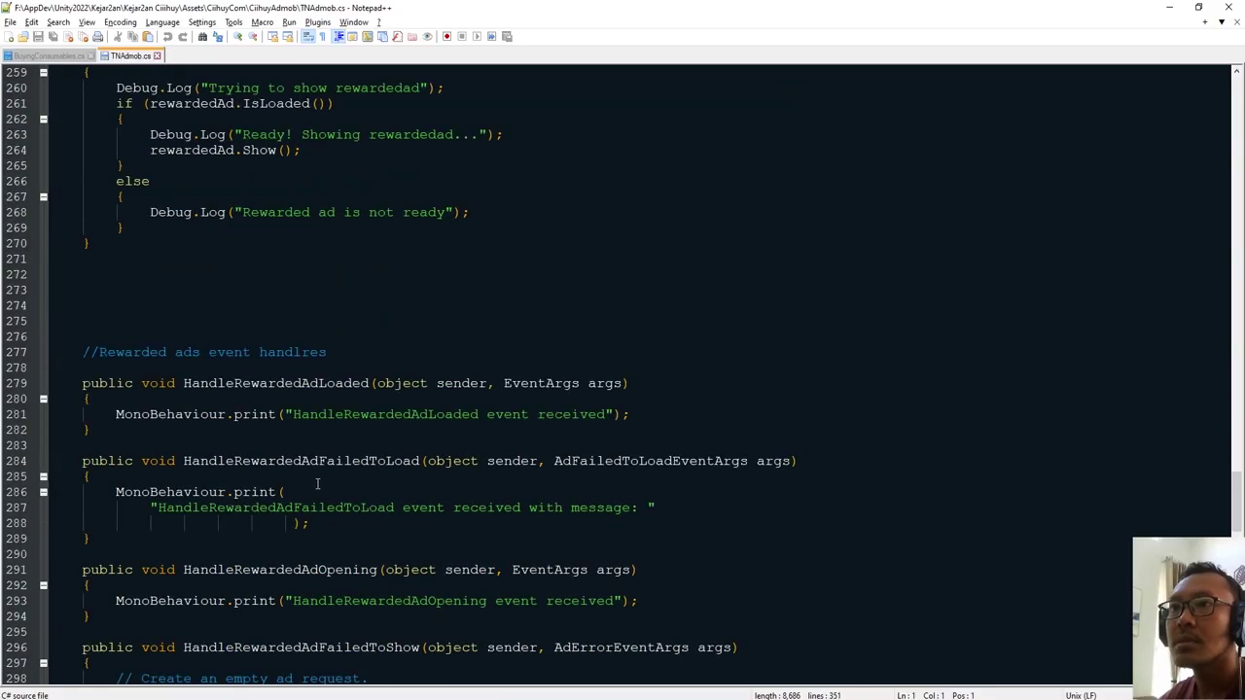
pyautogui.scroll(-13, 351, 507)
pyautogui.scroll(-15, 351, 507)
pyautogui.scroll(8, 376, 529)
pyautogui.scroll(15, 380, 533)
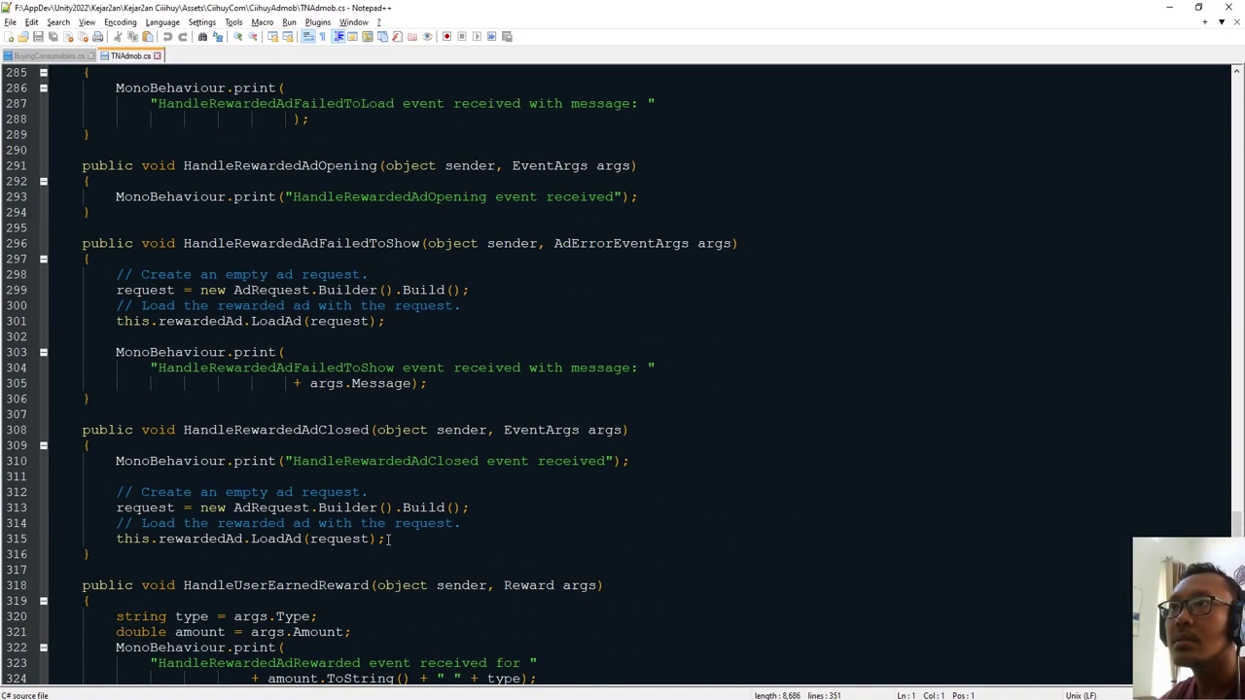
pyautogui.scroll(-4, 390, 539)
pyautogui.scroll(3, 460, 533)
pyautogui.scroll(3, 393, 369)
pyautogui.scroll(10, 399, 384)
pyautogui.scroll(8, 401, 399)
pyautogui.scroll(10, 400, 405)
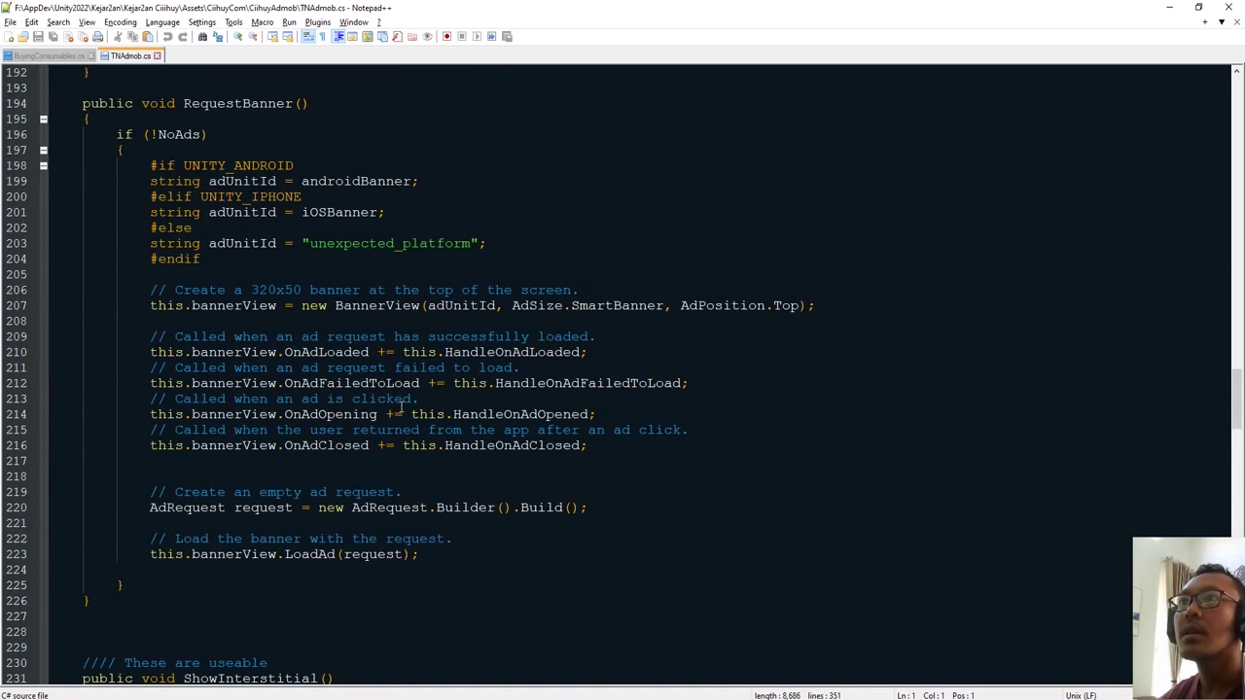
pyautogui.scroll(-5, 402, 407)
pyautogui.scroll(-14, 428, 413)
pyautogui.scroll(-12, 438, 417)
pyautogui.scroll(-5, 439, 417)
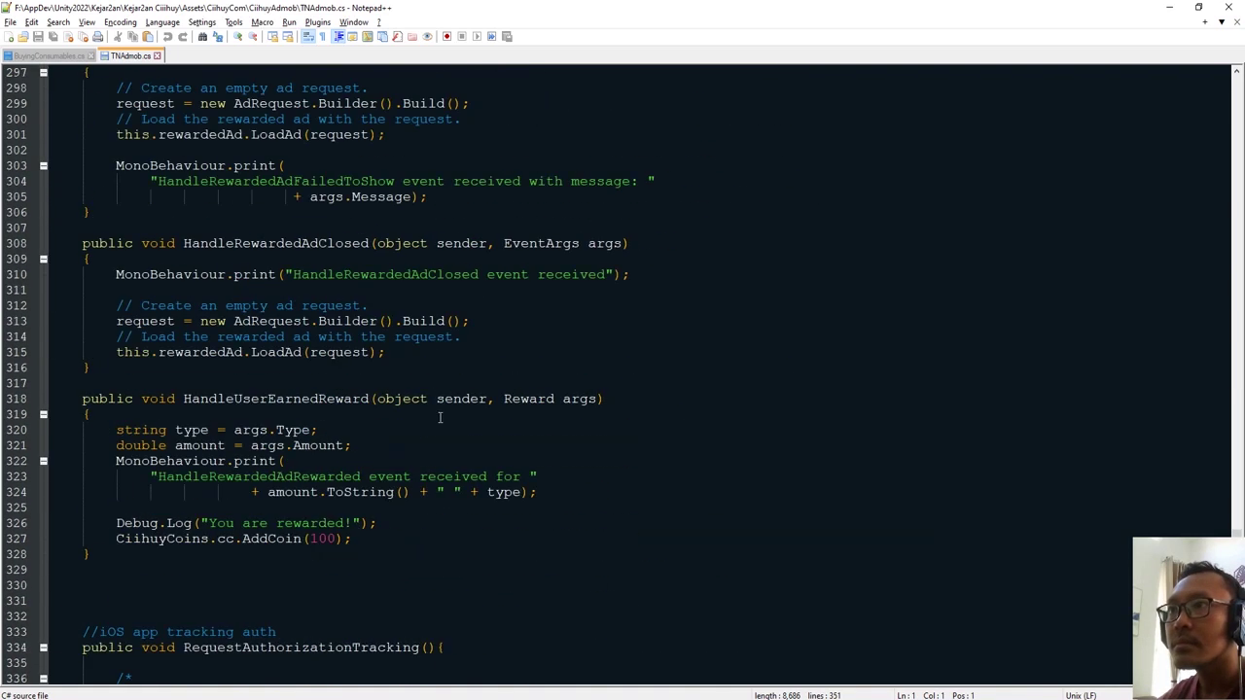
pyautogui.click(235, 538)
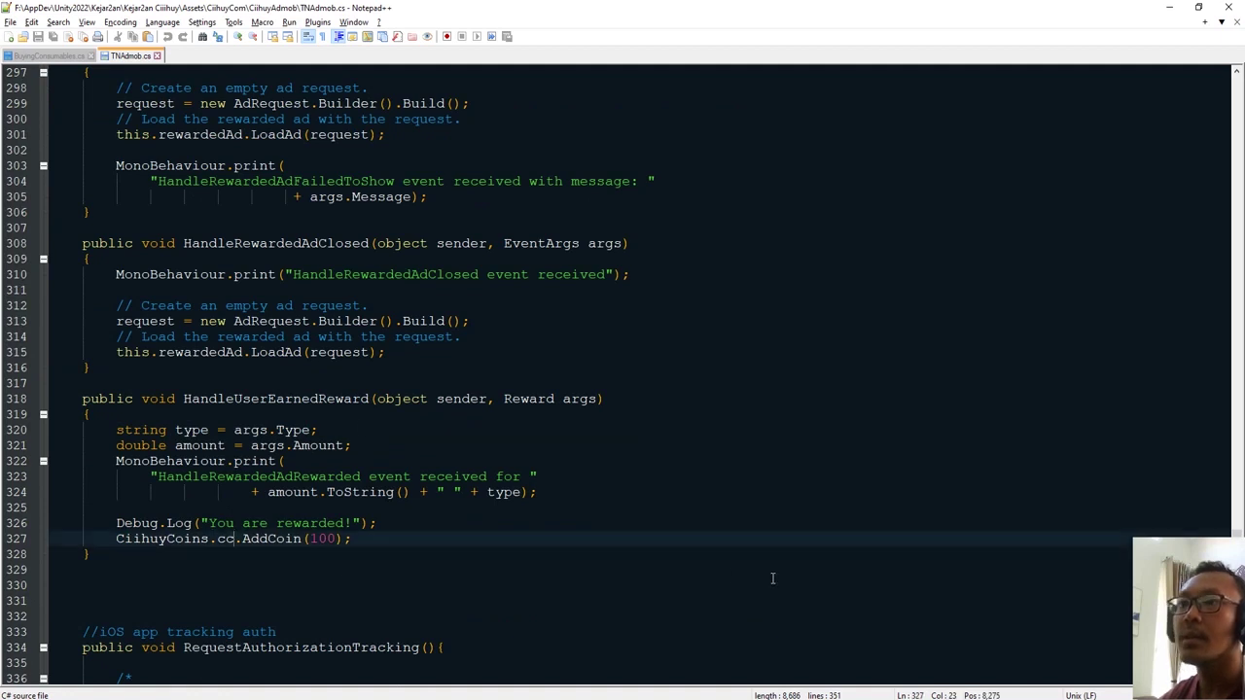
pyautogui.press('End')
pyautogui.hotkey('shift', 'Home')
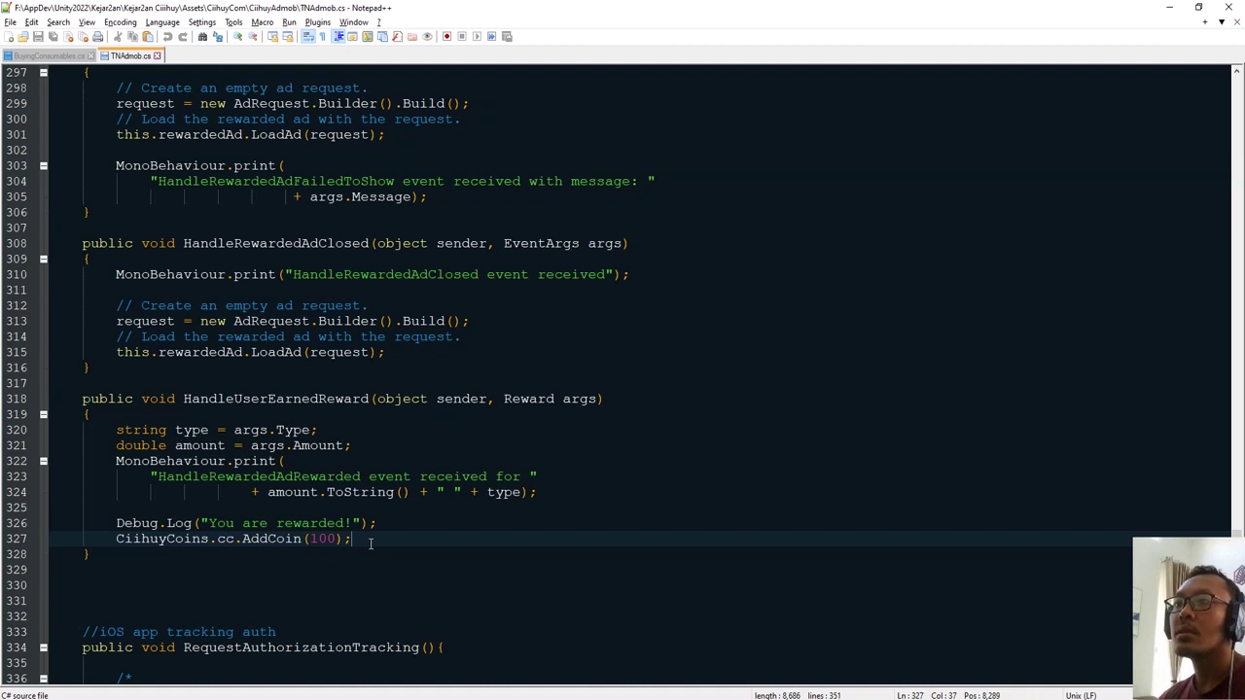
# - Copy the AddCoin(100) line and paste it into AddGold in BuyingConsumables.cs
pyautogui.rightClick(169, 546)
pyautogui.click(201, 265)
pyautogui.click(51, 56)
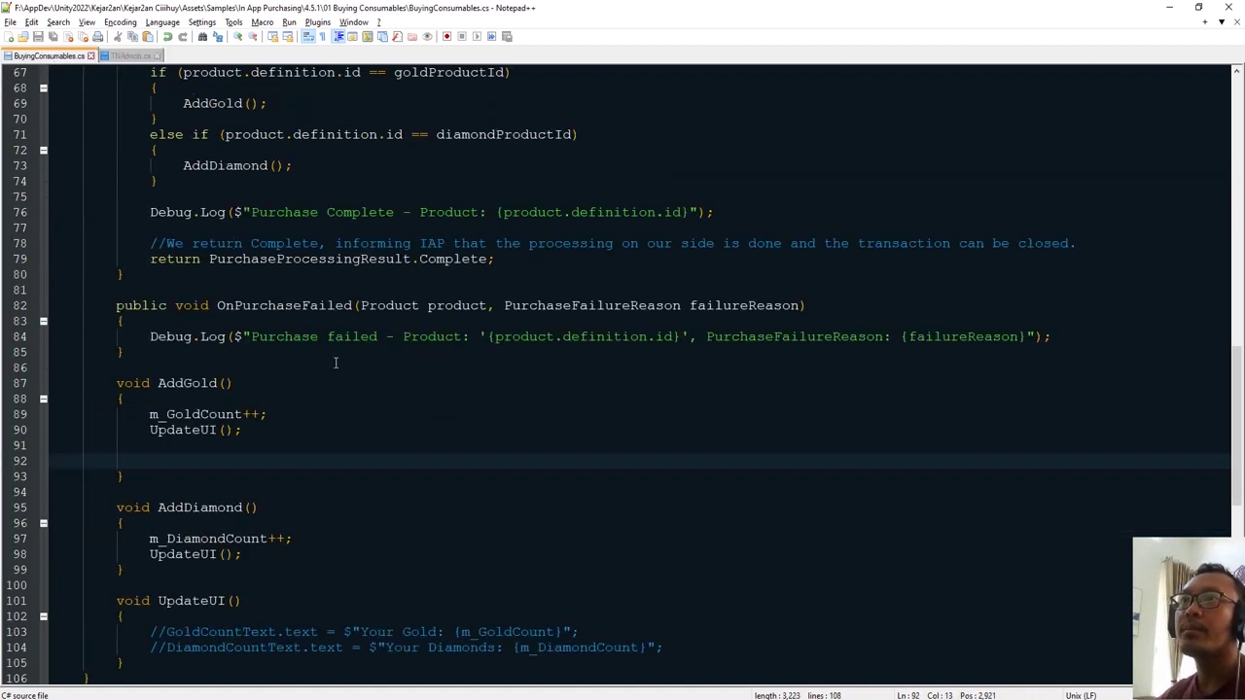
pyautogui.hotkey('ctrl', 'v')
# - Highlight AddGold to check its declaration and its call on line 69
pyautogui.doubleClick(196, 384)
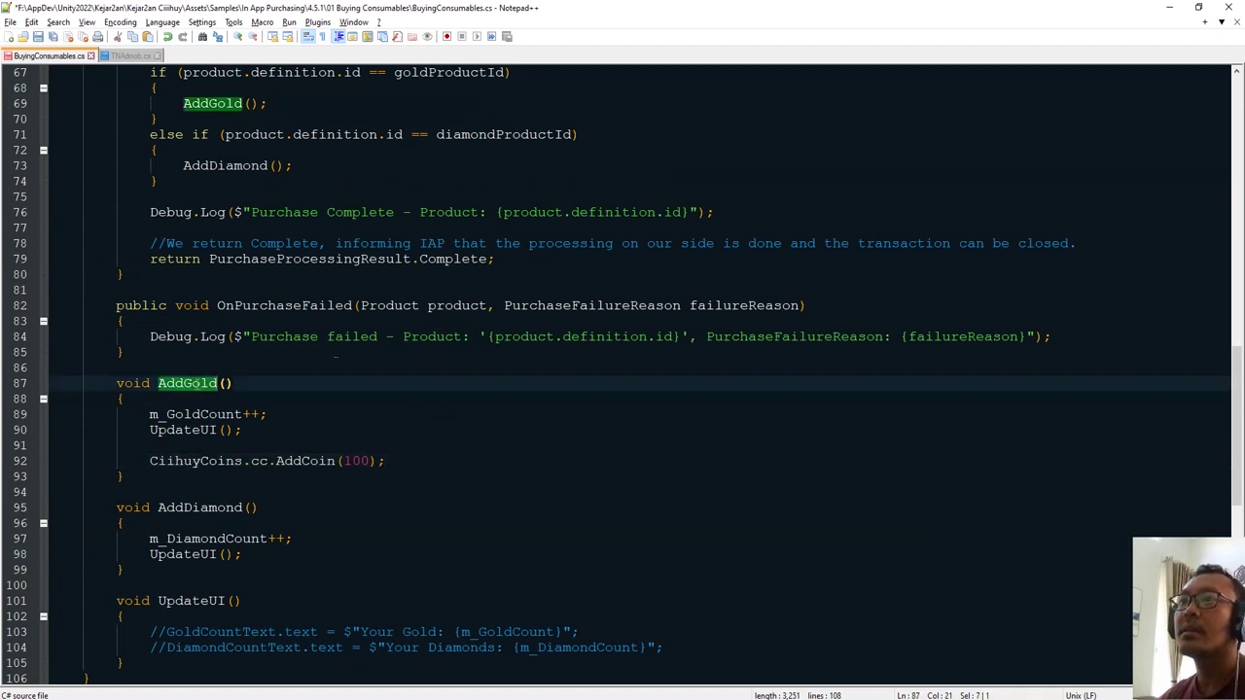
pyautogui.click(163, 462)
pyautogui.click(225, 401)
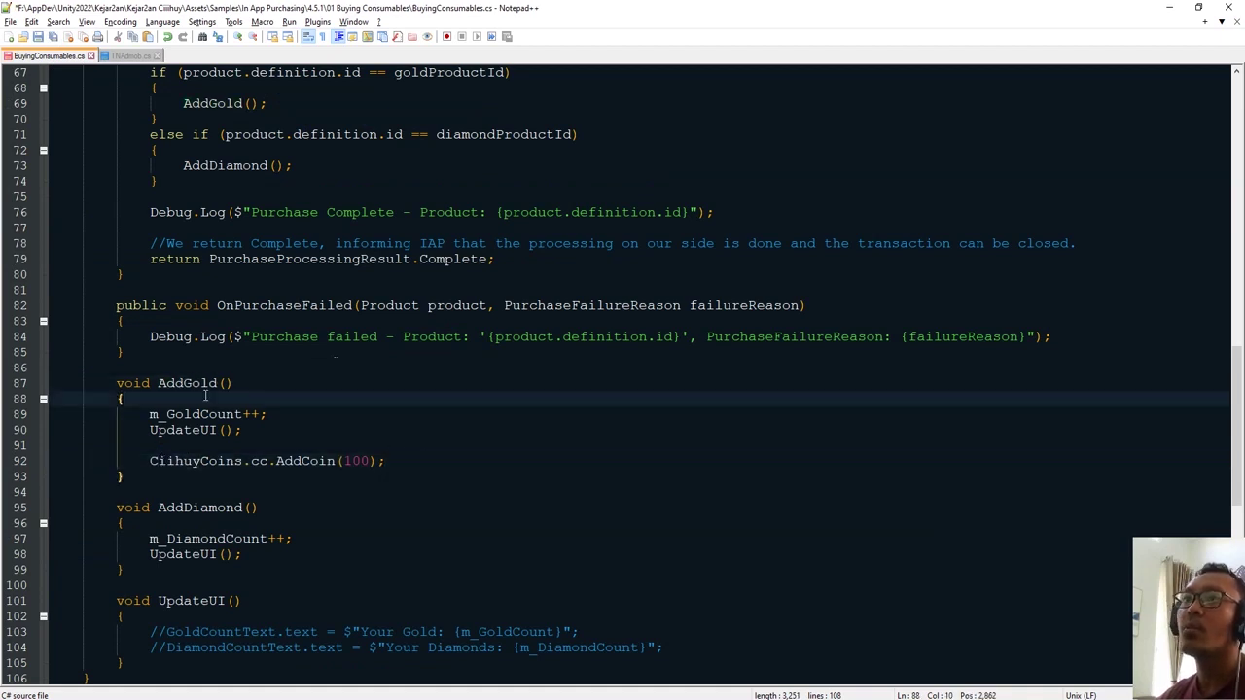
pyautogui.click(182, 384)
pyautogui.doubleClick(182, 383)
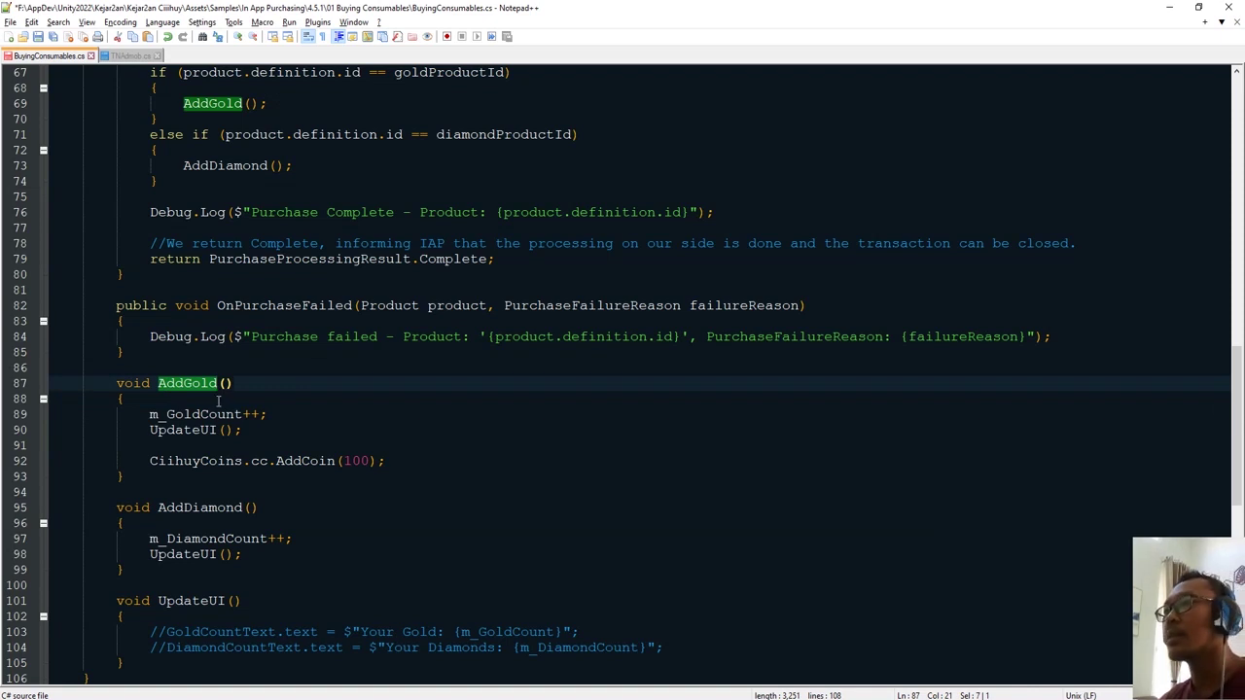
# - Change the pasted coin amount to 5000 and save BuyingConsumables.cs
pyautogui.click(276, 461)
pyautogui.click(341, 461)
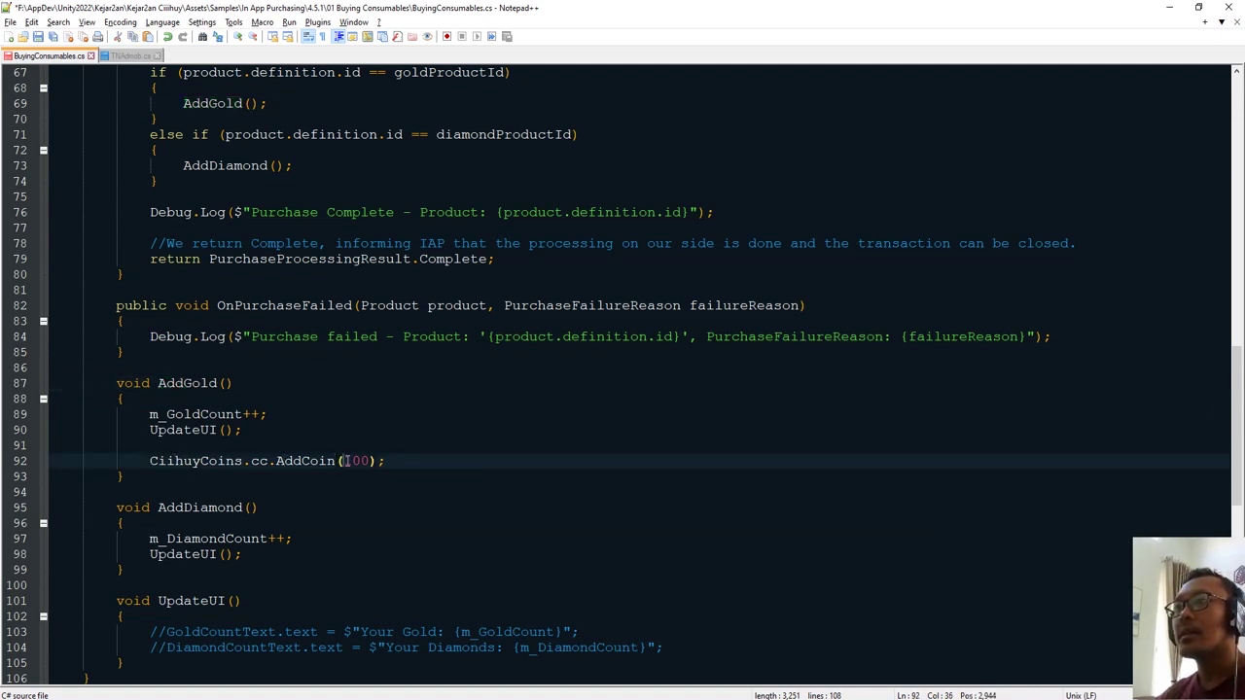
pyautogui.hotkey('shift', 'Right')
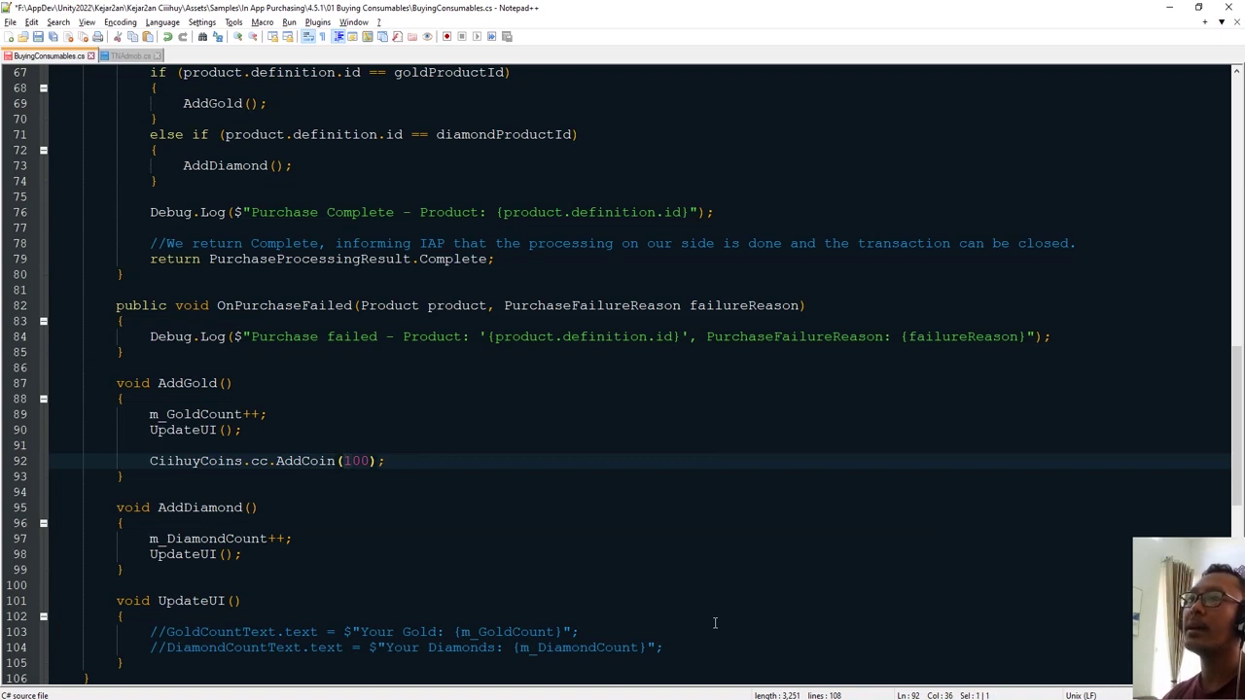
pyautogui.write('50')
pyautogui.hotkey('ctrl', 's')
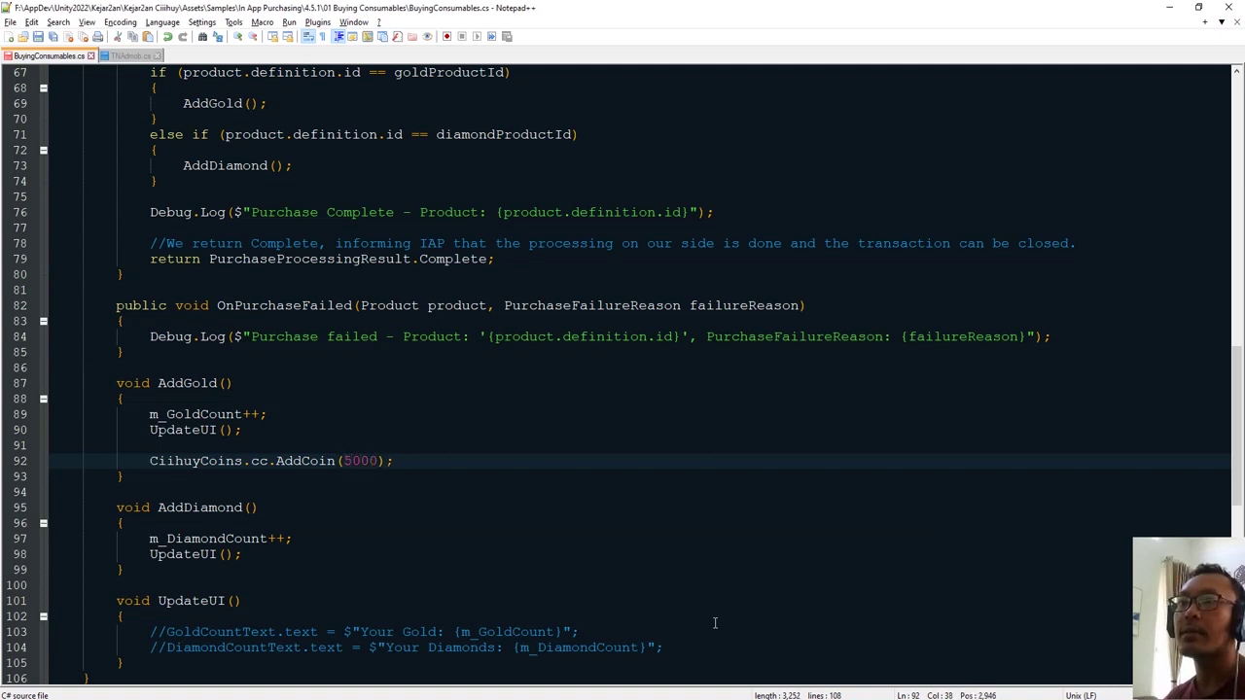
# - Add a blank line after the AddCoin(5000) call
pyautogui.click(367, 490)
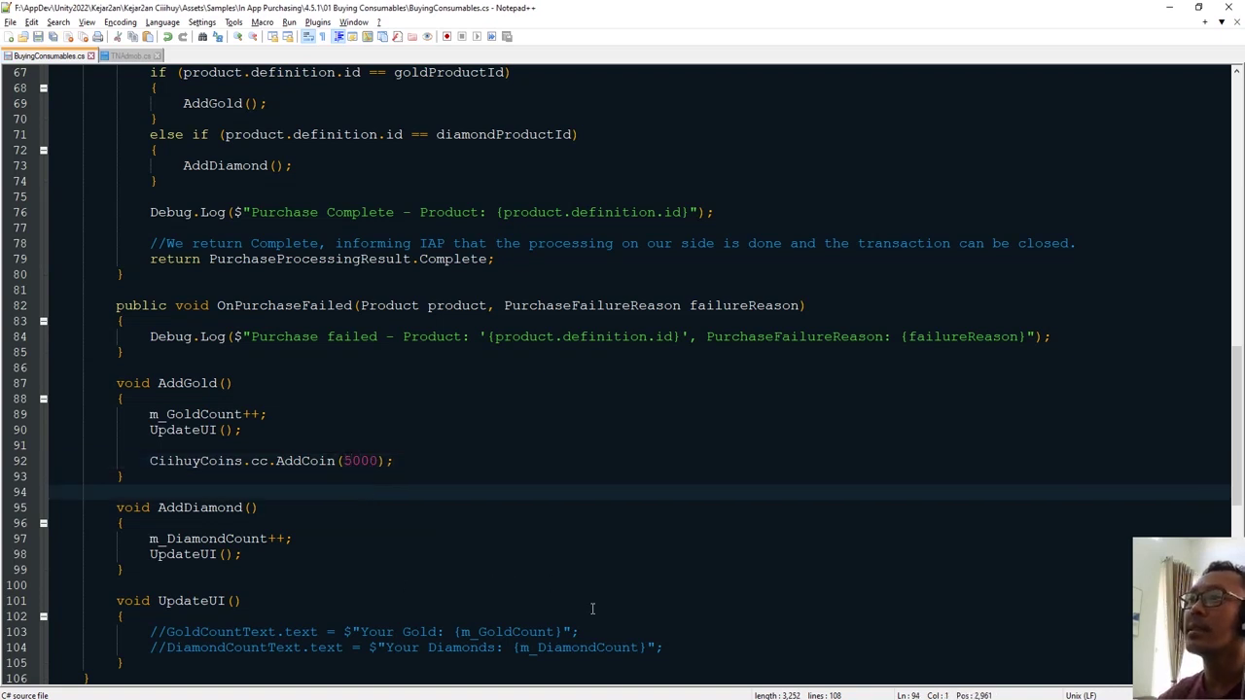
pyautogui.click(963, 570)
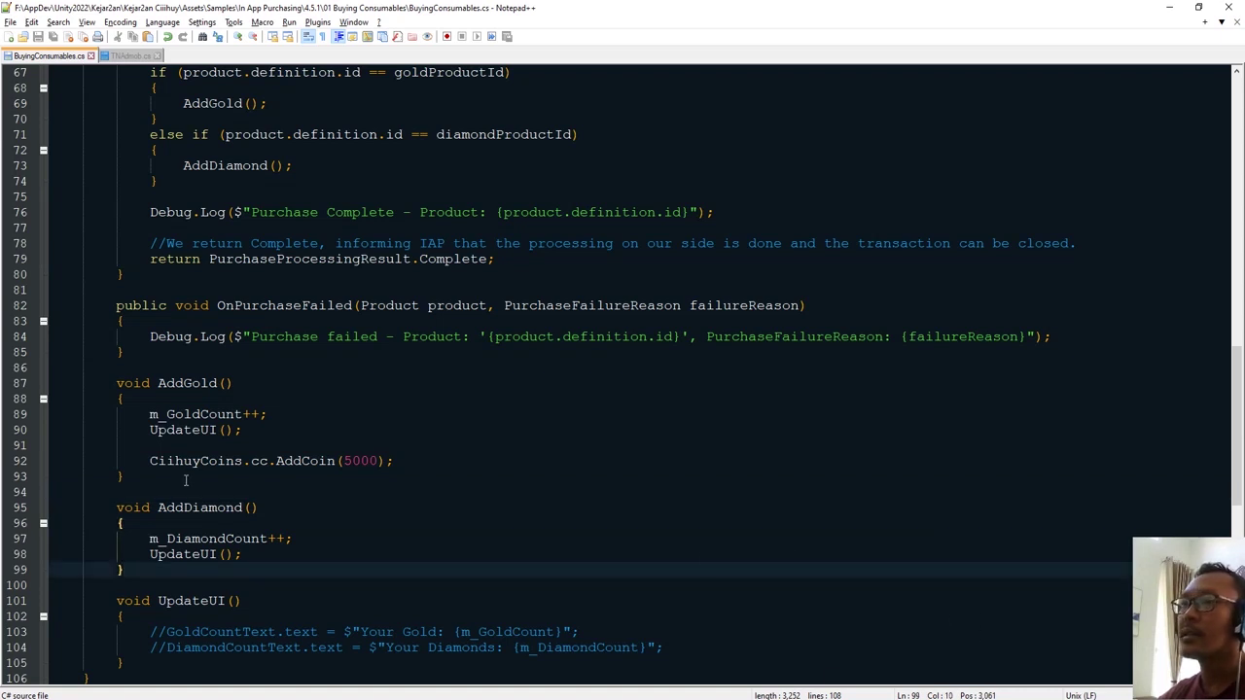
pyautogui.click(453, 461)
pyautogui.press('Return')
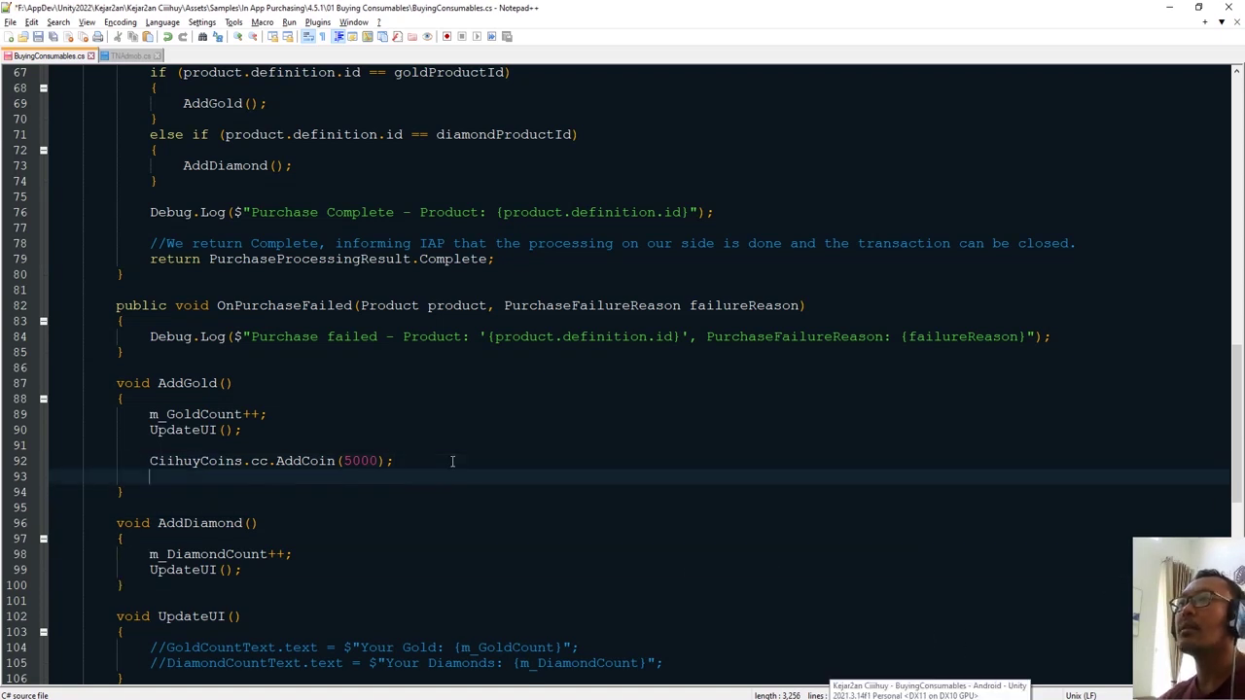
pyautogui.click(815, 555)
pyautogui.press('Up')
pyautogui.press('Up')
pyautogui.press('Up')
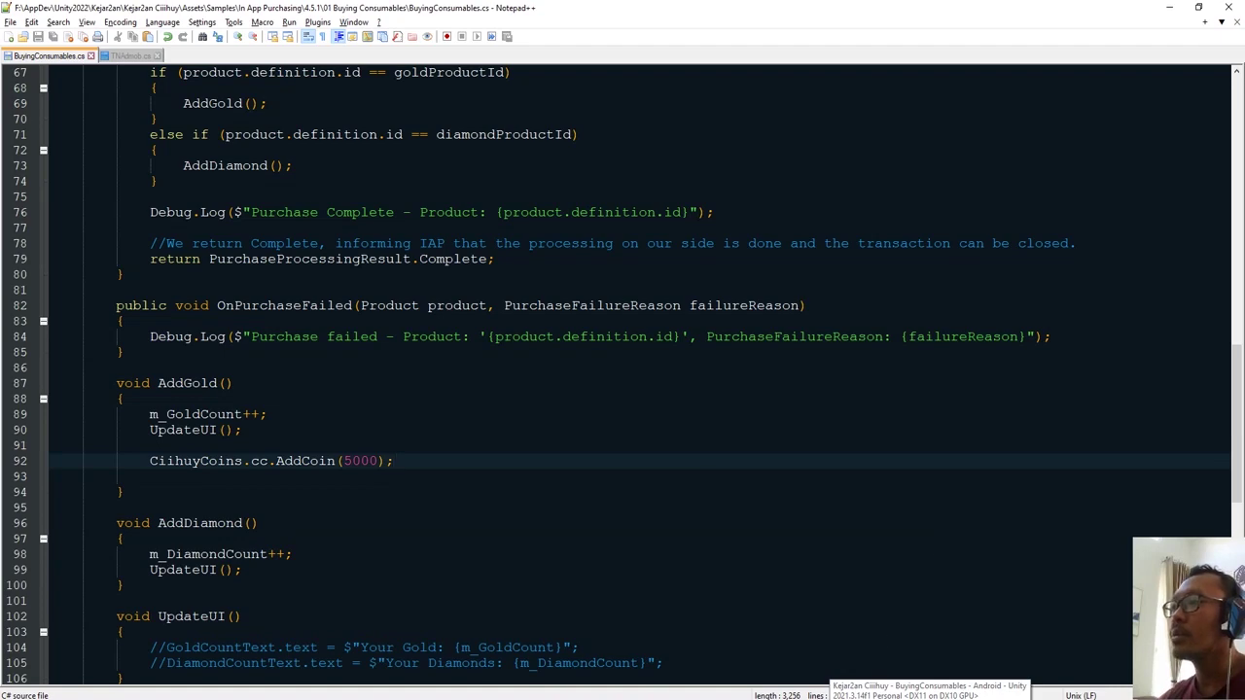
# - After Unity recompiles, open the TNAdmob scene from CiihuyCom/CiihuyAdmob
pyautogui.hotkey('alt', 'Tab')
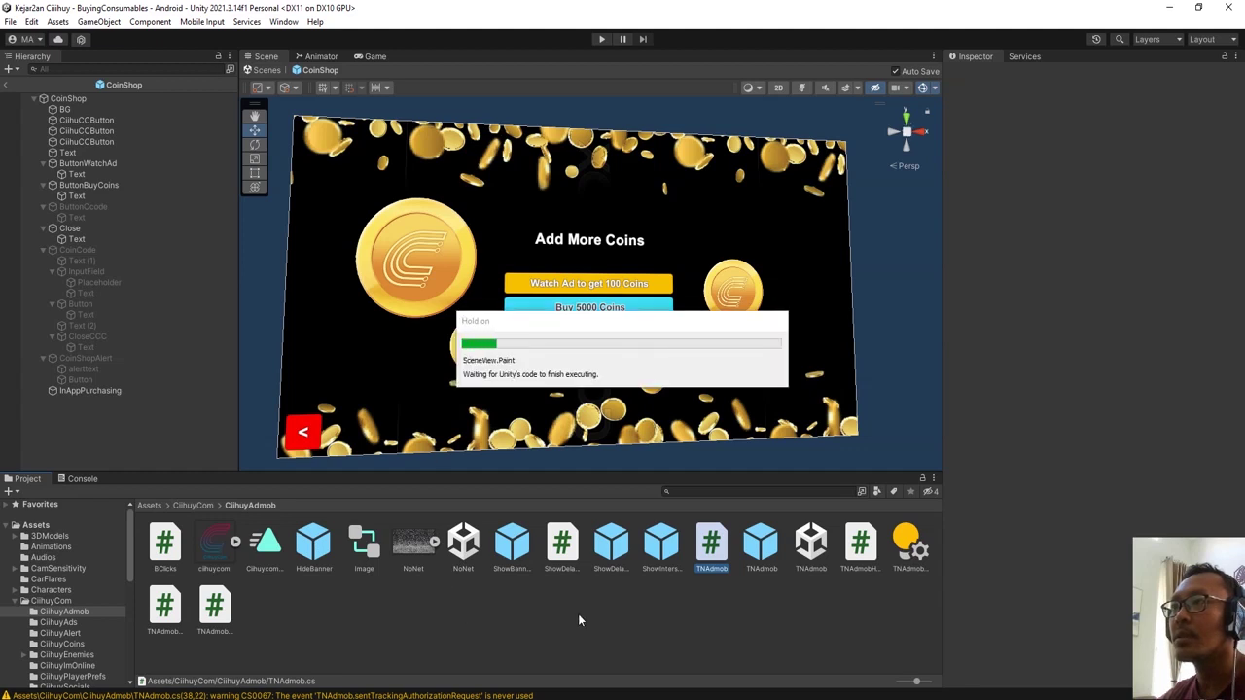
pyautogui.scroll(-1, 476, 583)
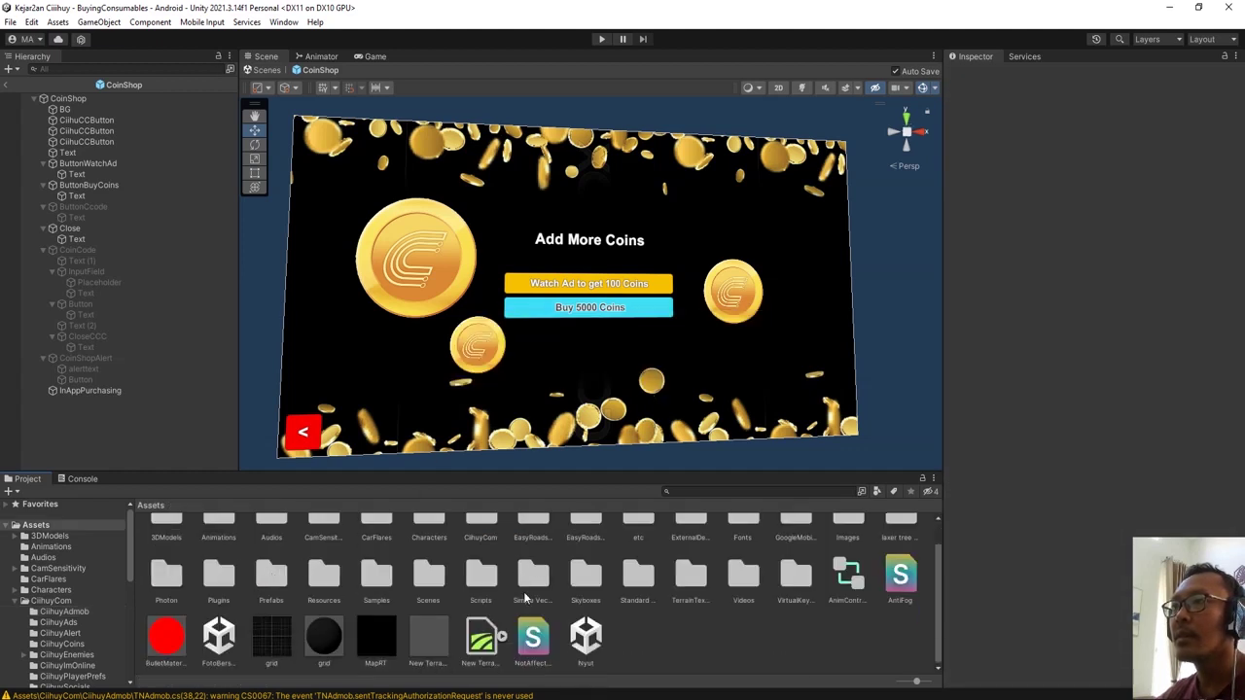
pyautogui.scroll(1, 477, 564)
pyautogui.click(481, 545)
pyautogui.doubleClick(483, 549)
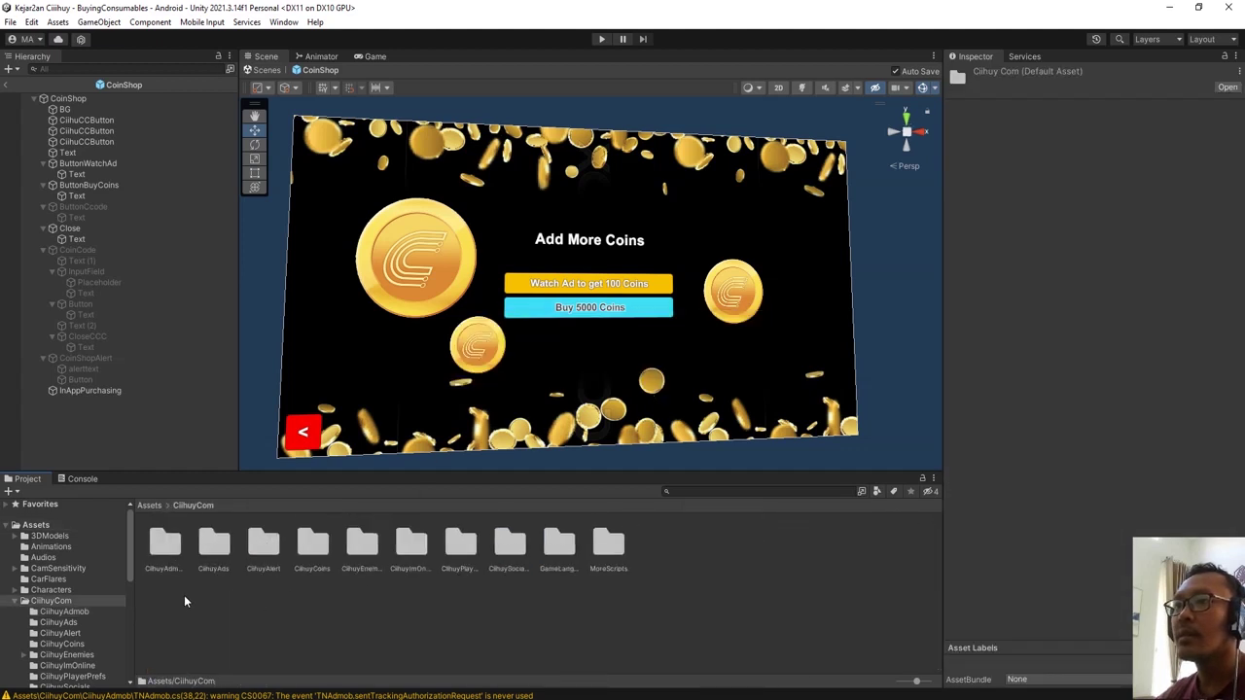
pyautogui.doubleClick(165, 543)
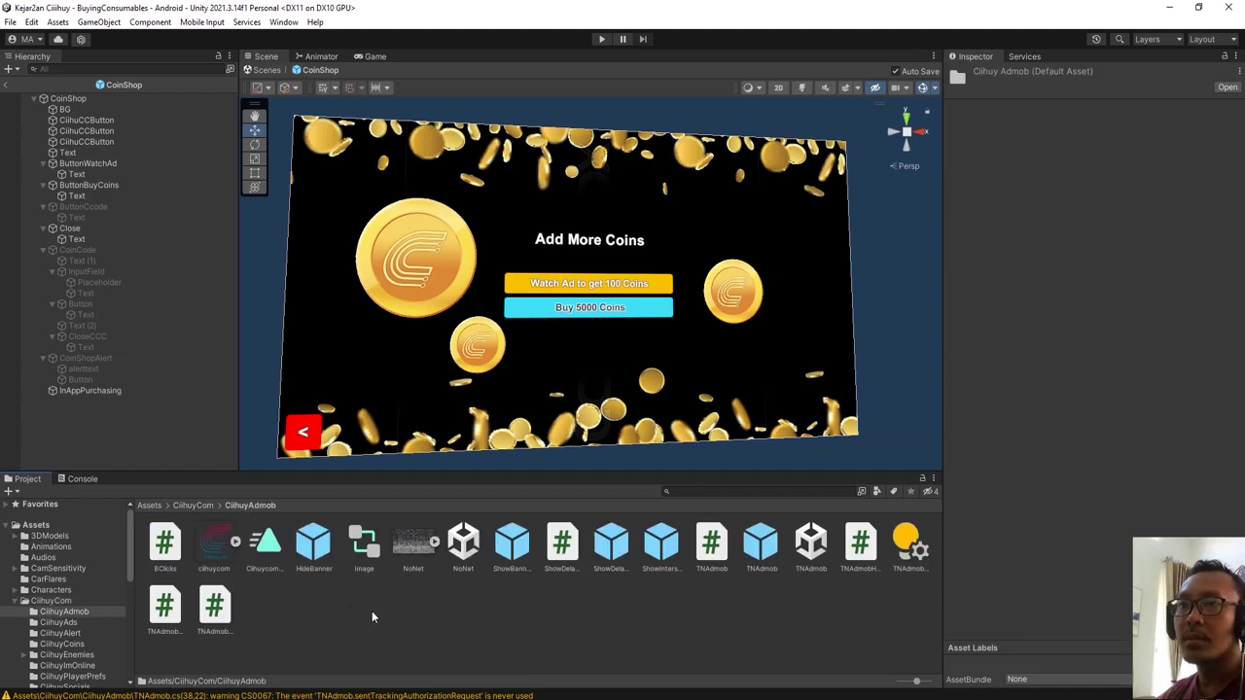
pyautogui.doubleClick(812, 542)
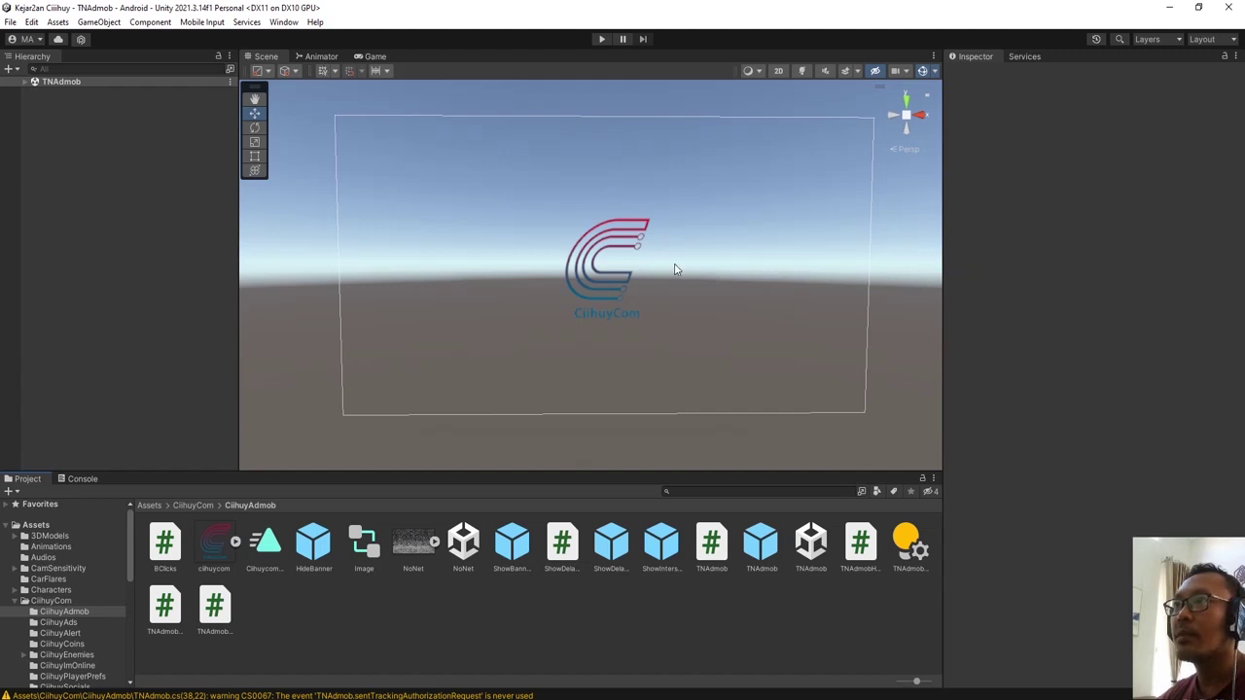
# - In Play mode, buy 5000 coins via Hapus Iklan > Add More Coins; balance goes 200 to 5,200
pyautogui.click(601, 39)
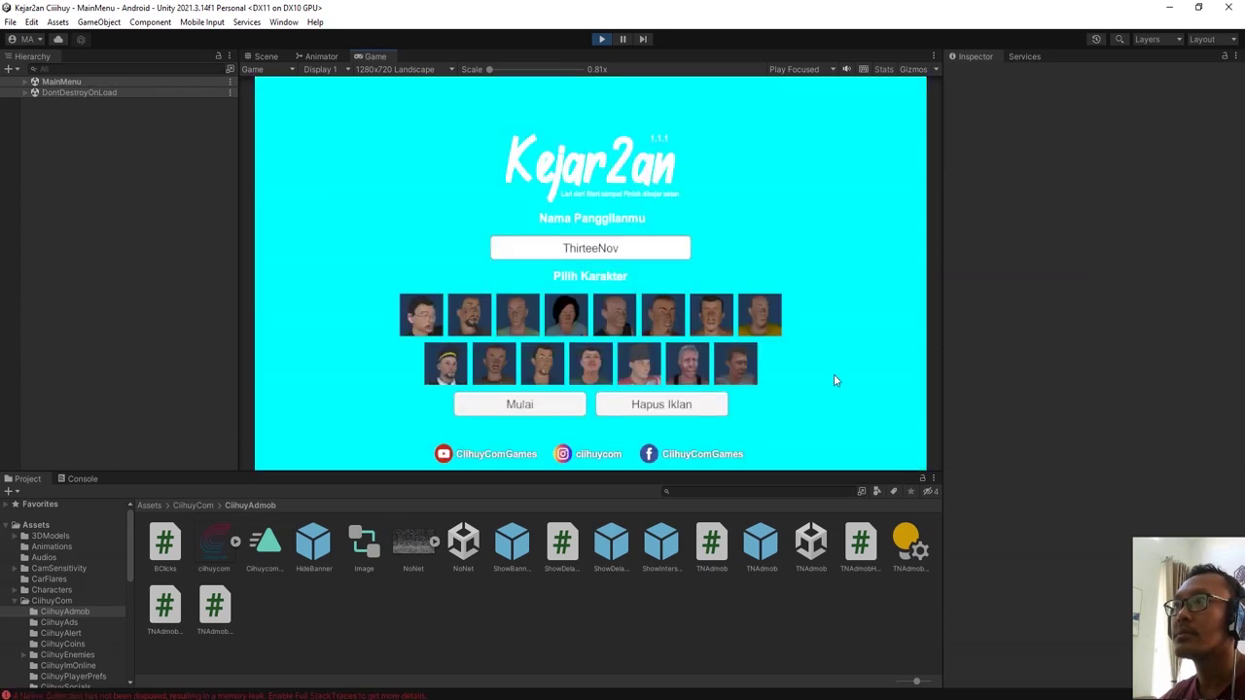
pyautogui.click(637, 404)
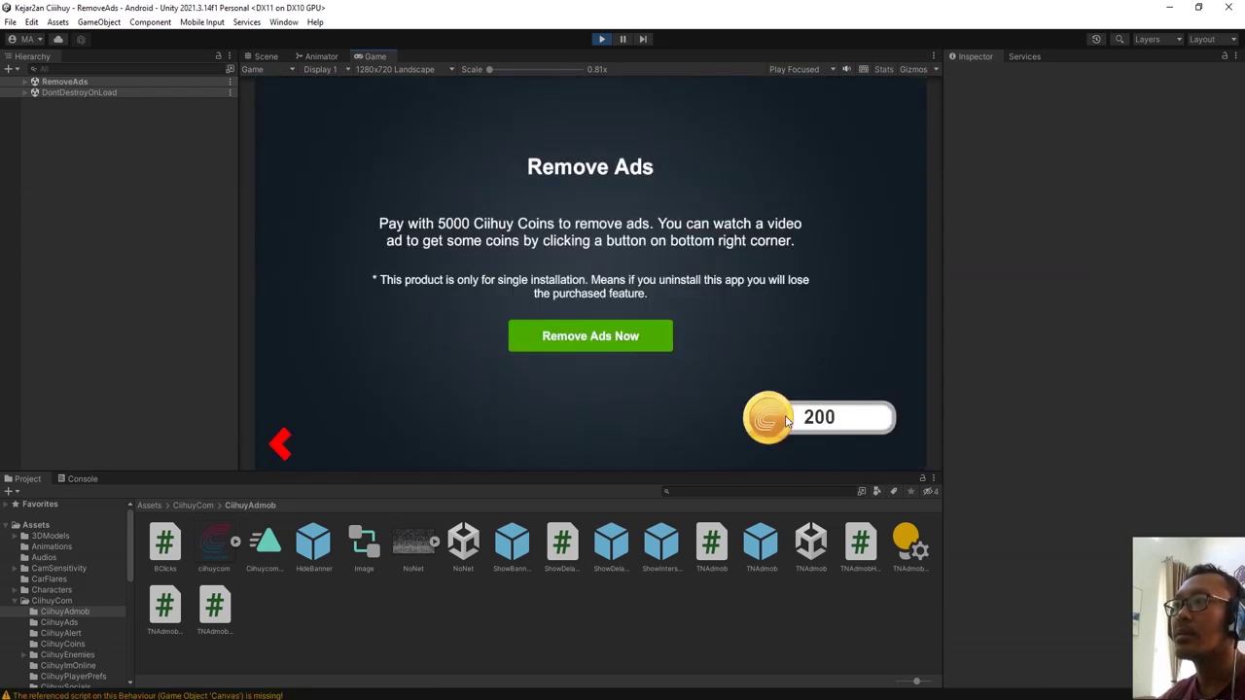
pyautogui.click(788, 423)
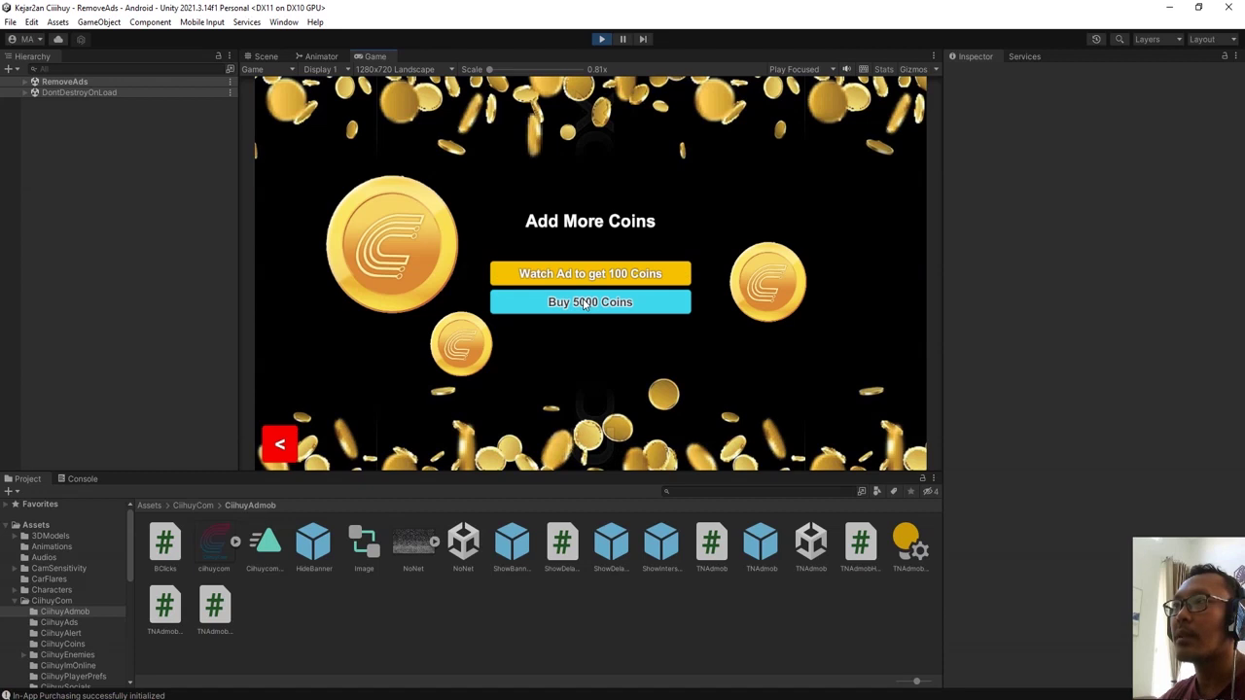
pyautogui.click(618, 309)
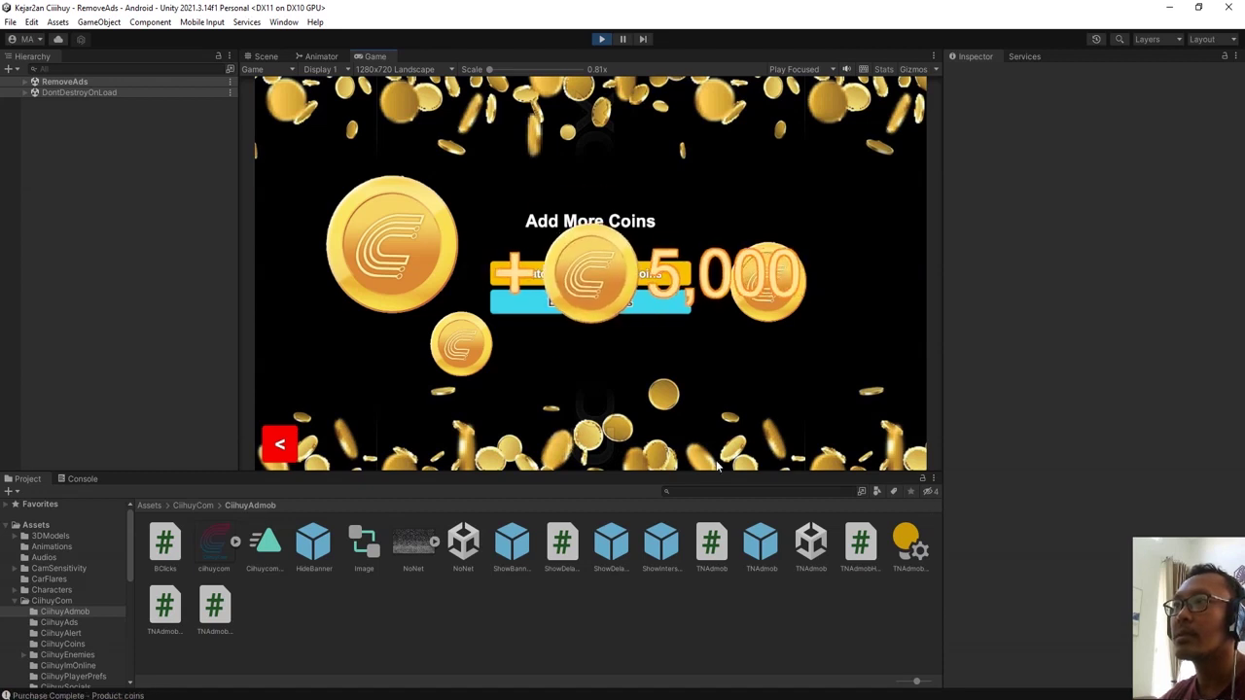
pyautogui.click(275, 447)
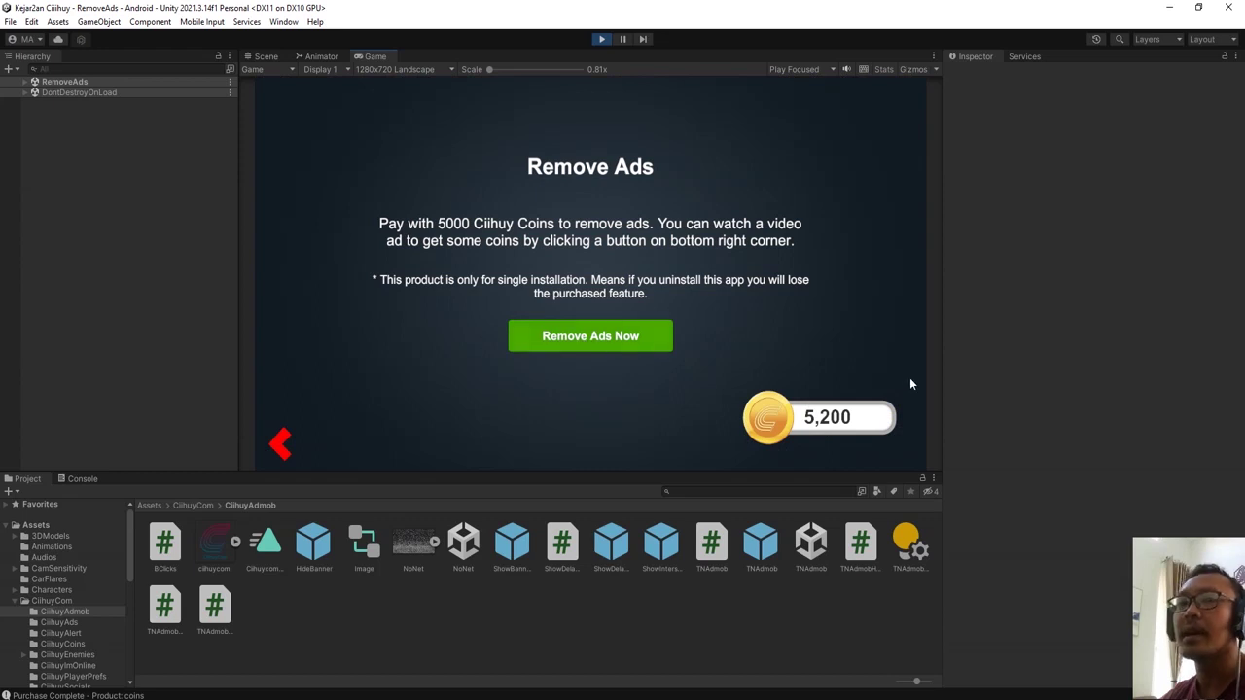
pyautogui.click(597, 43)
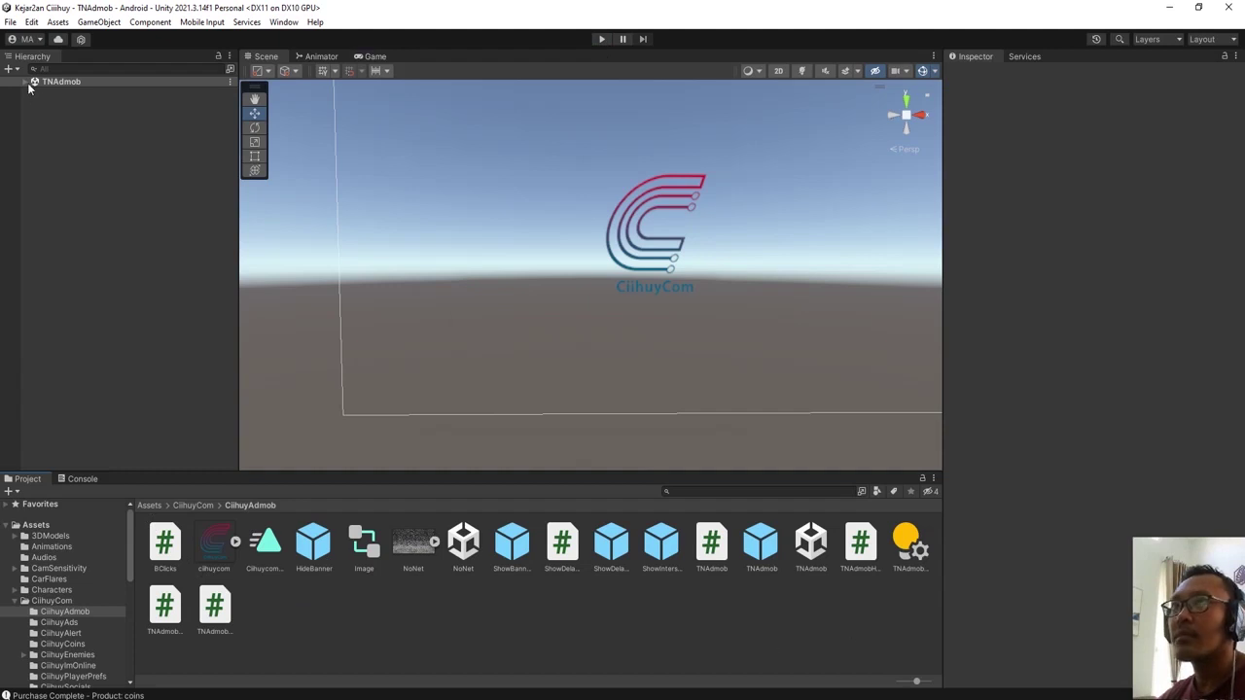
# - Build an Android App Bundle from Build Settings, replacing release.aab
pyautogui.click(10, 22)
pyautogui.click(59, 185)
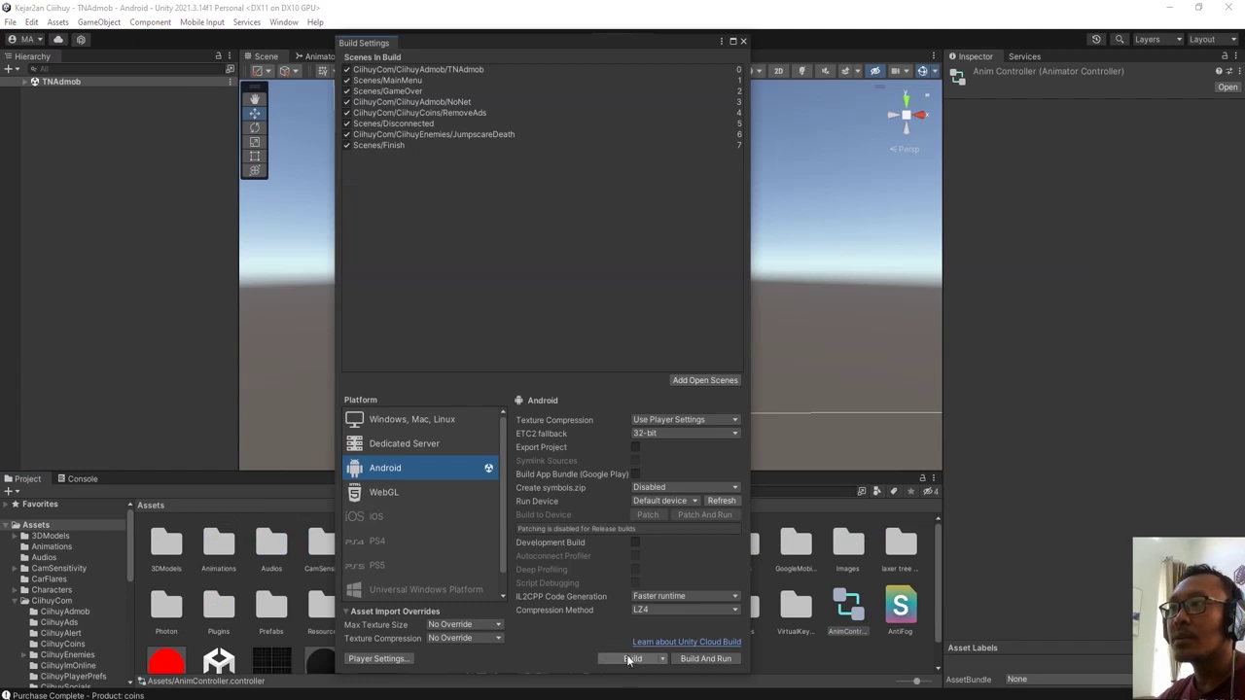
pyautogui.click(635, 475)
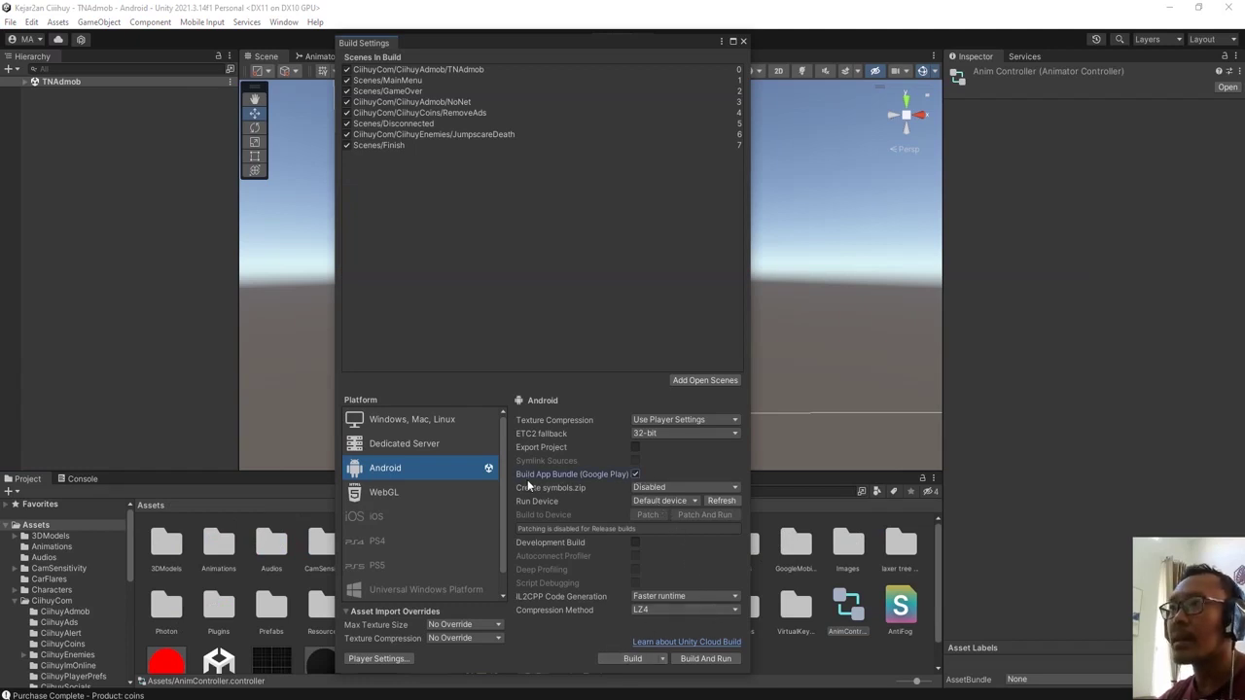
pyautogui.click(635, 663)
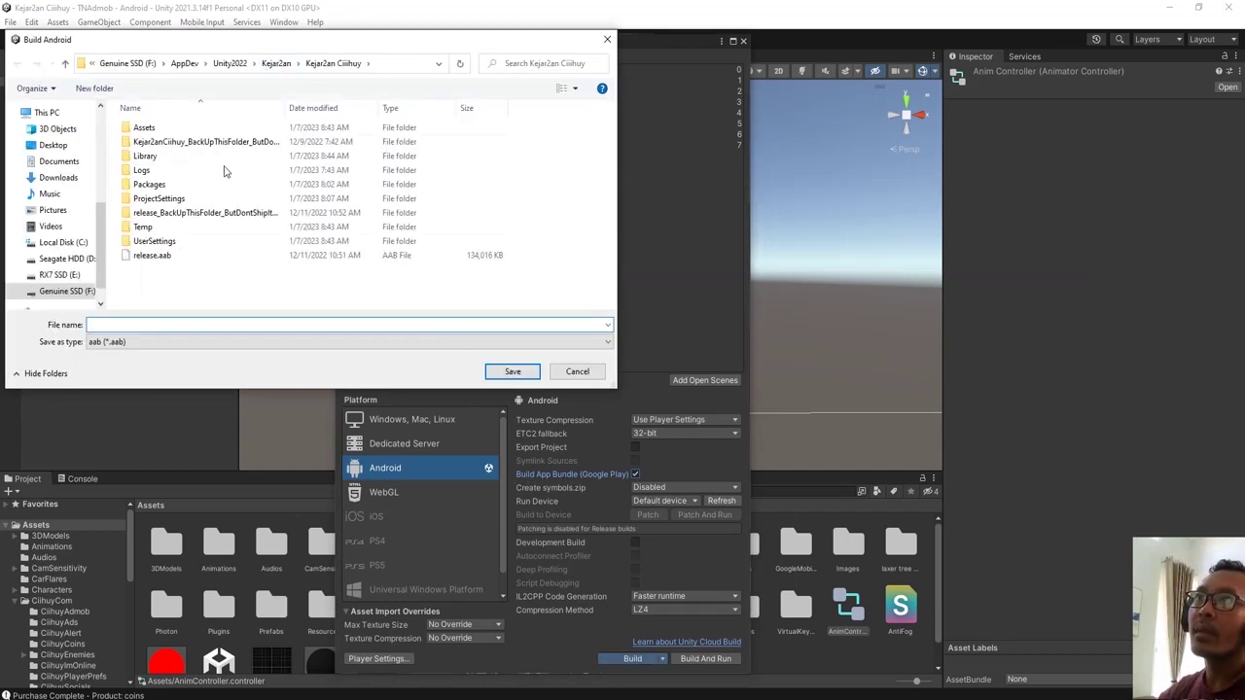
pyautogui.doubleClick(159, 255)
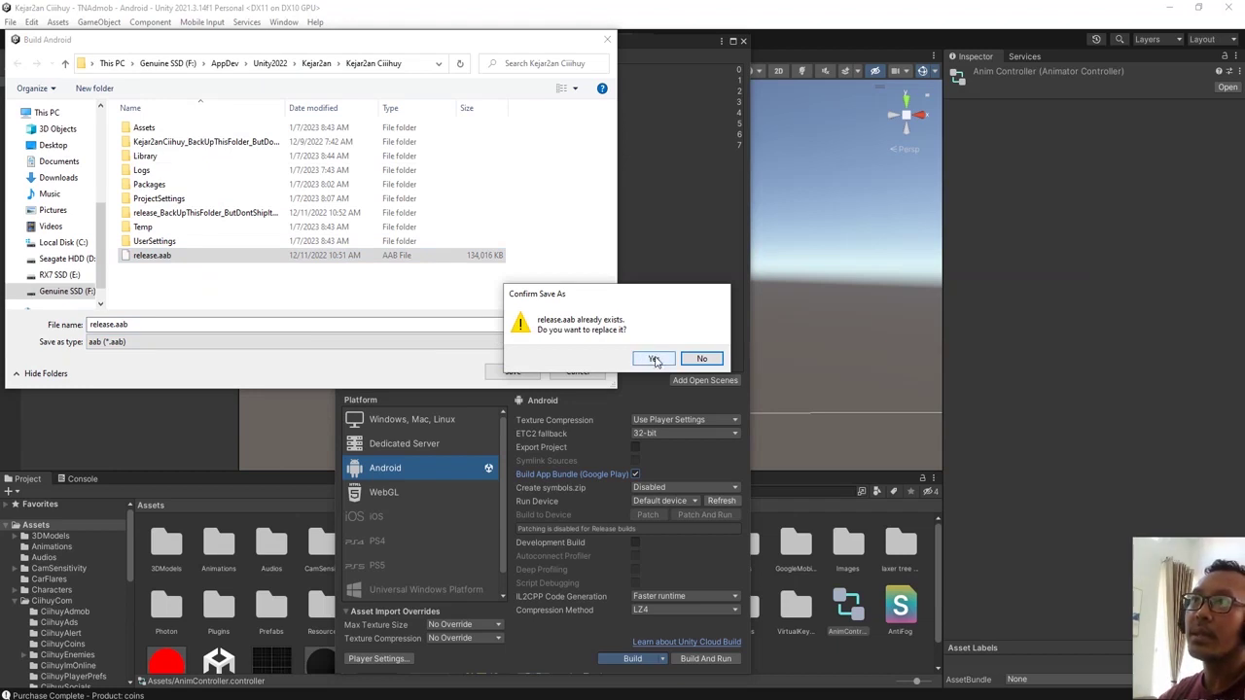
pyautogui.click(655, 359)
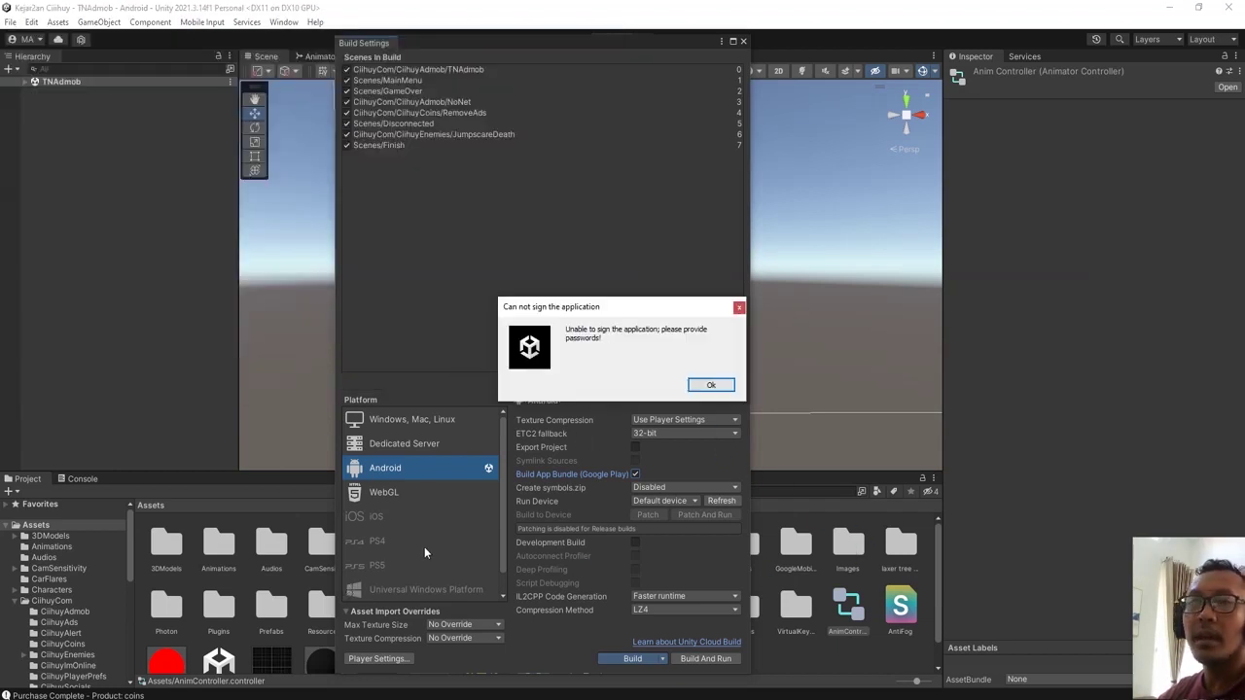
# - Dismiss the missing-password signing error and go to Player publishing settings
pyautogui.click(710, 387)
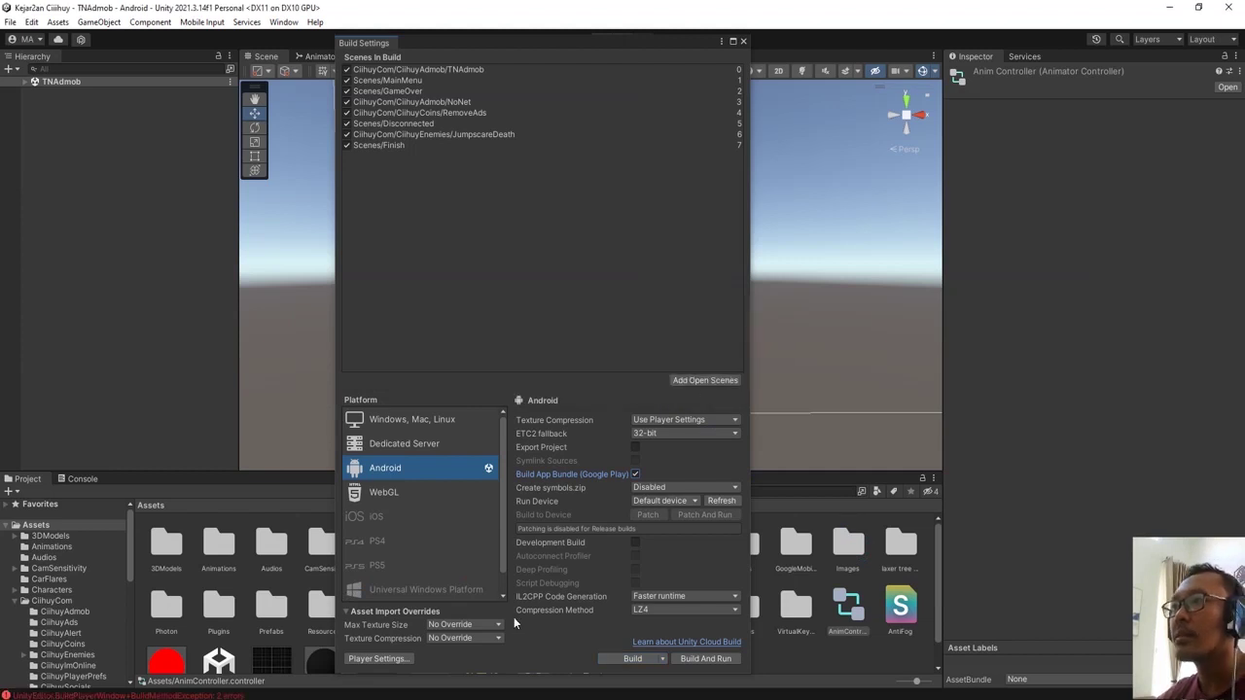
pyautogui.click(384, 660)
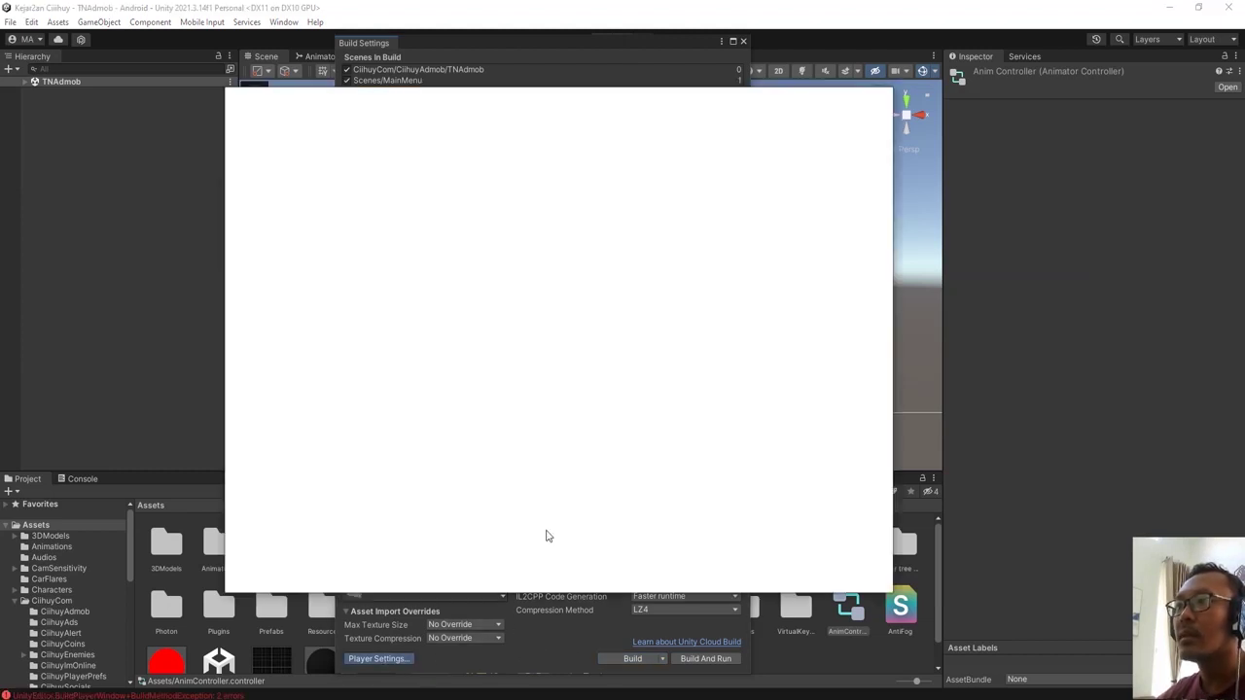
pyautogui.scroll(-3, 649, 508)
# - Enter the keystore password and the key password in Publishing Settings
pyautogui.click(638, 318)
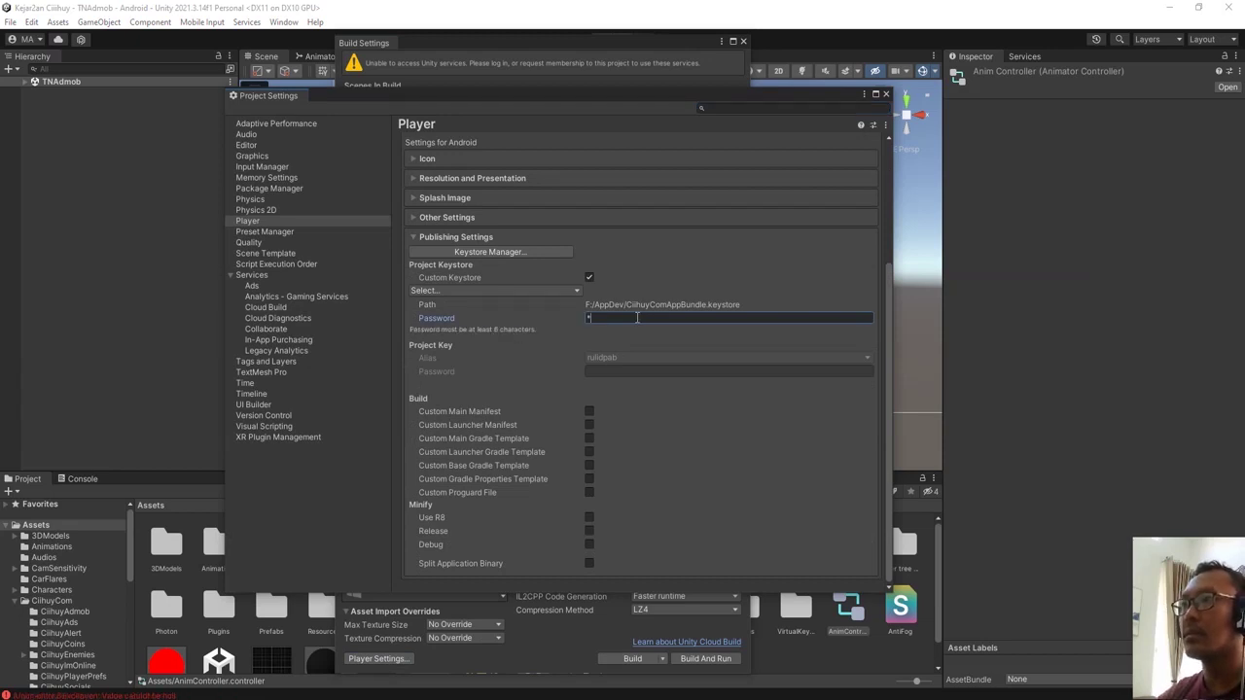
pyautogui.write('******')
pyautogui.press('Tab')
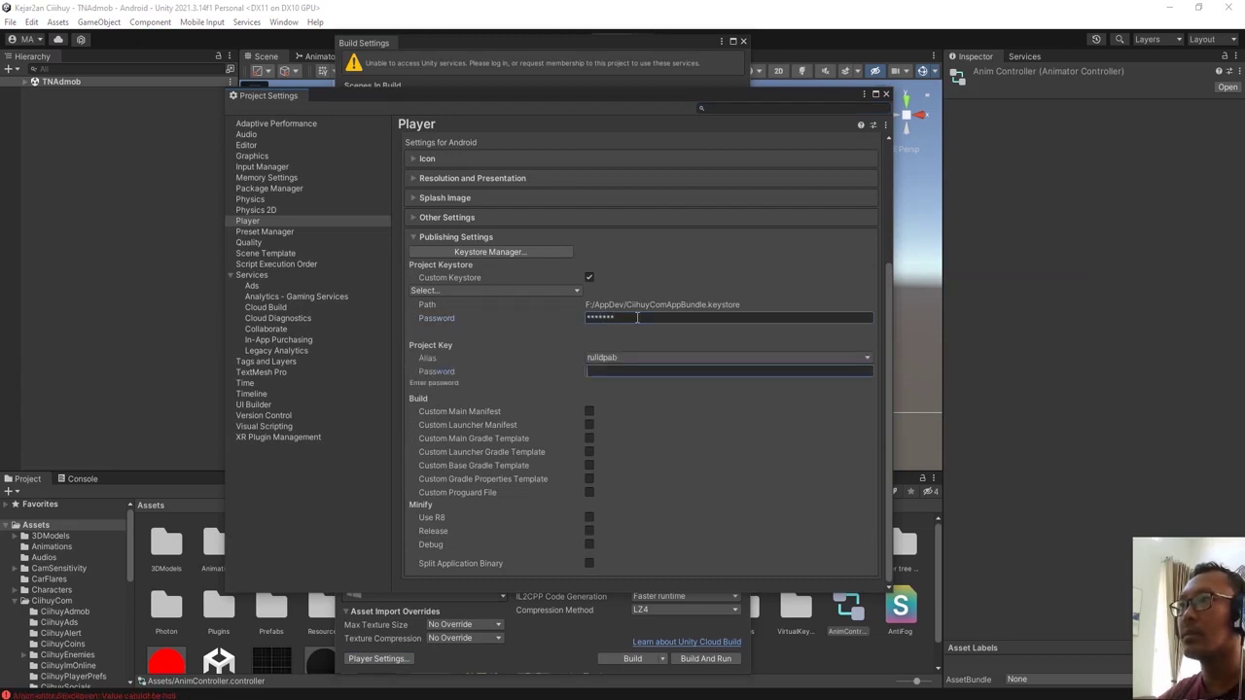
pyautogui.write('*******')
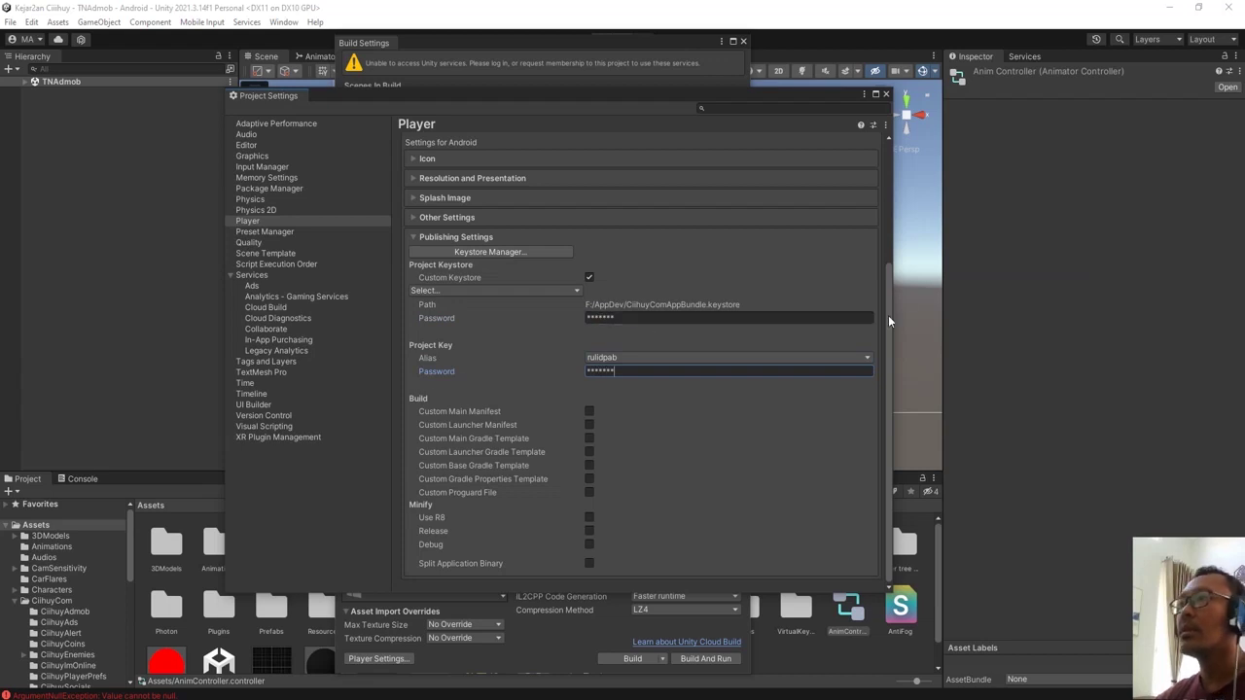
# - Rebuild the signed App Bundle, overwriting release.aab
pyautogui.click(886, 94)
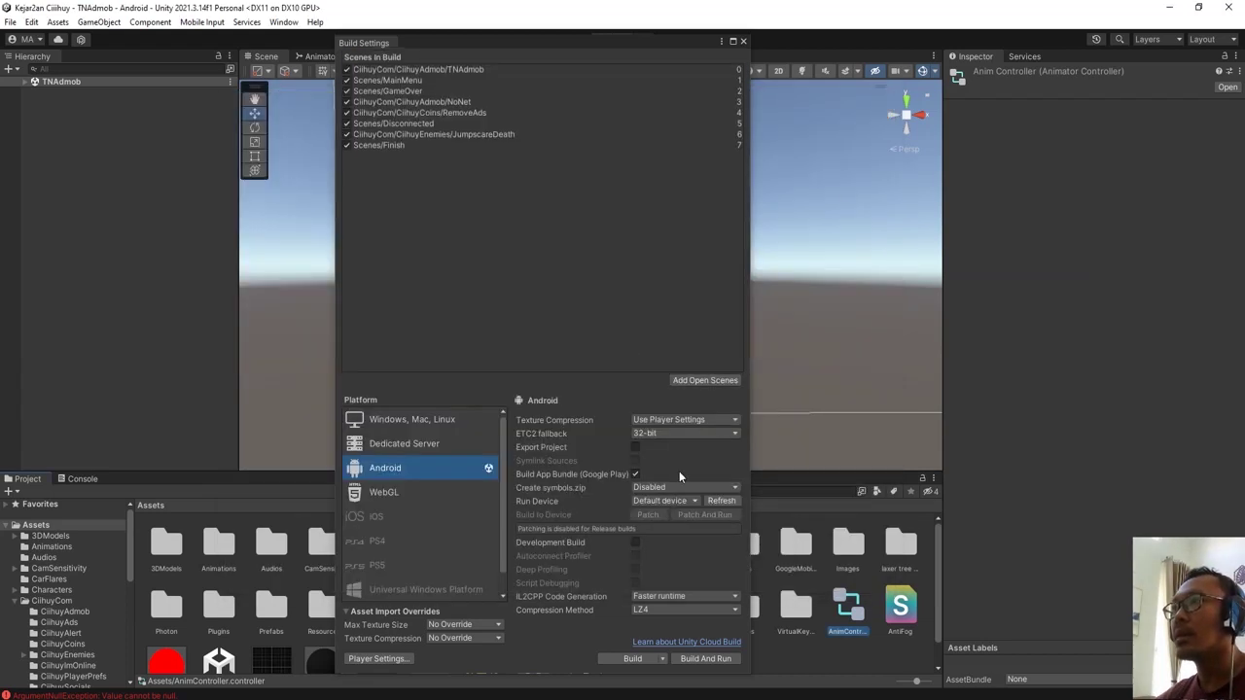
pyautogui.click(631, 659)
pyautogui.doubleClick(204, 255)
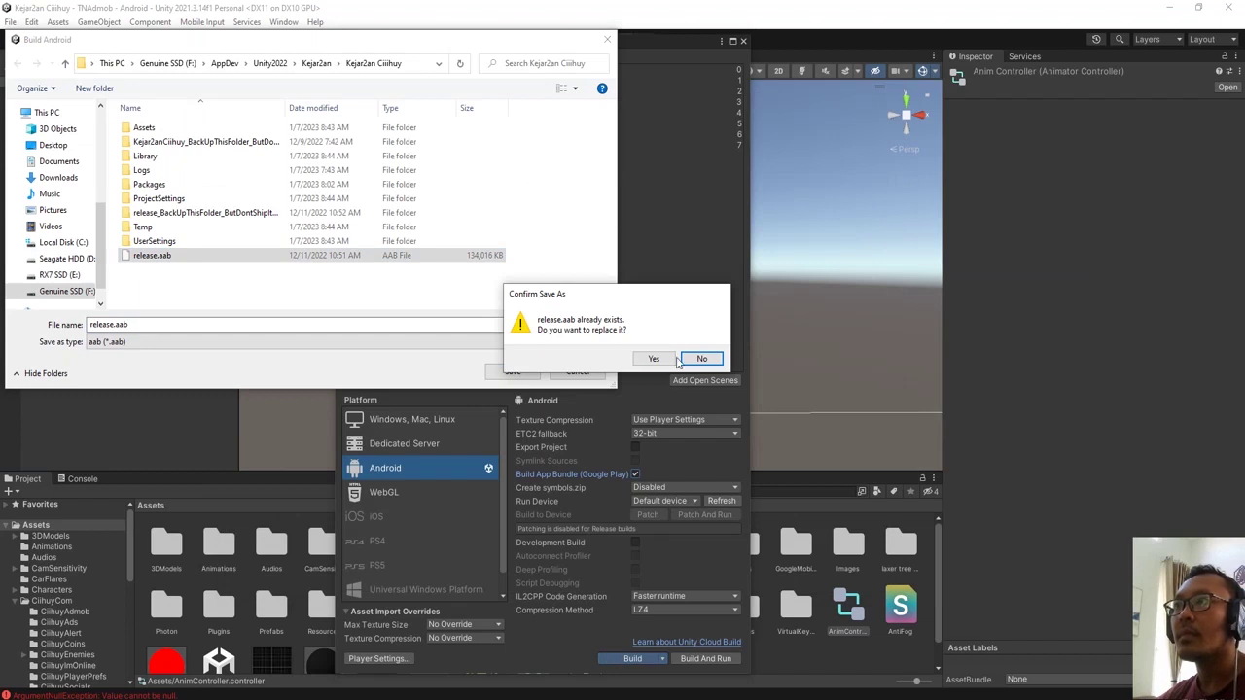
pyautogui.click(672, 360)
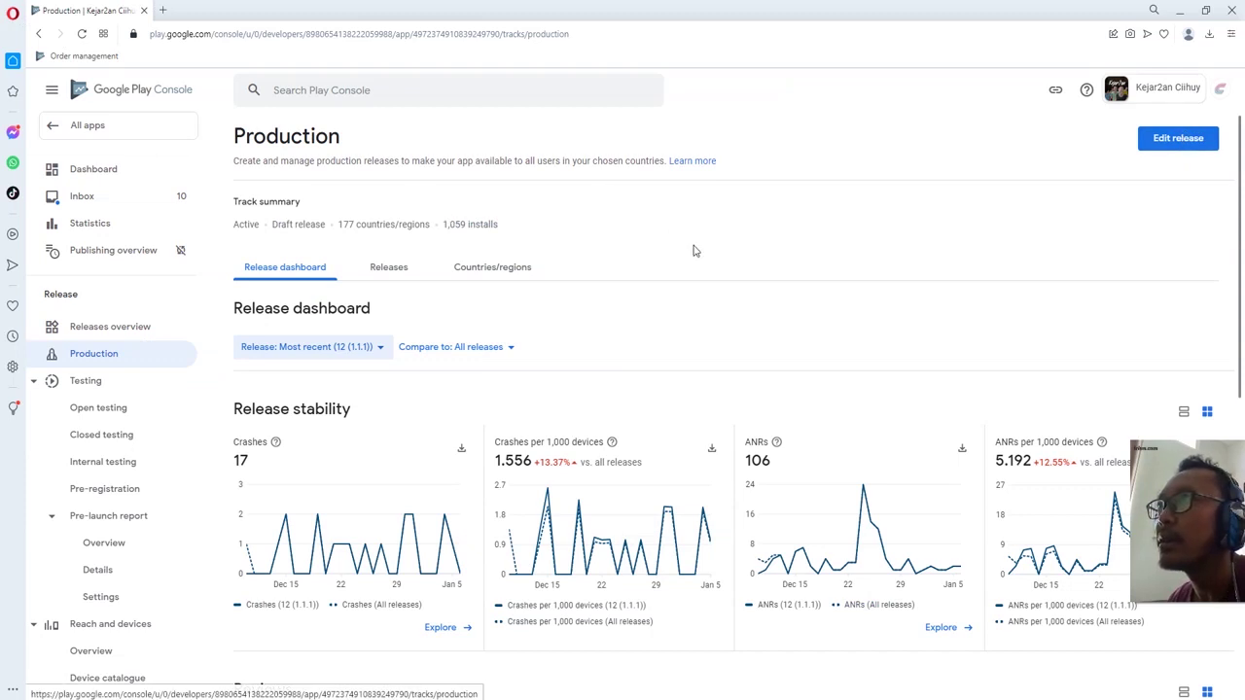
# - Use Edit release on the Production page to open a new production release form
pyautogui.scroll(-3, 665, 311)
pyautogui.scroll(3, 786, 316)
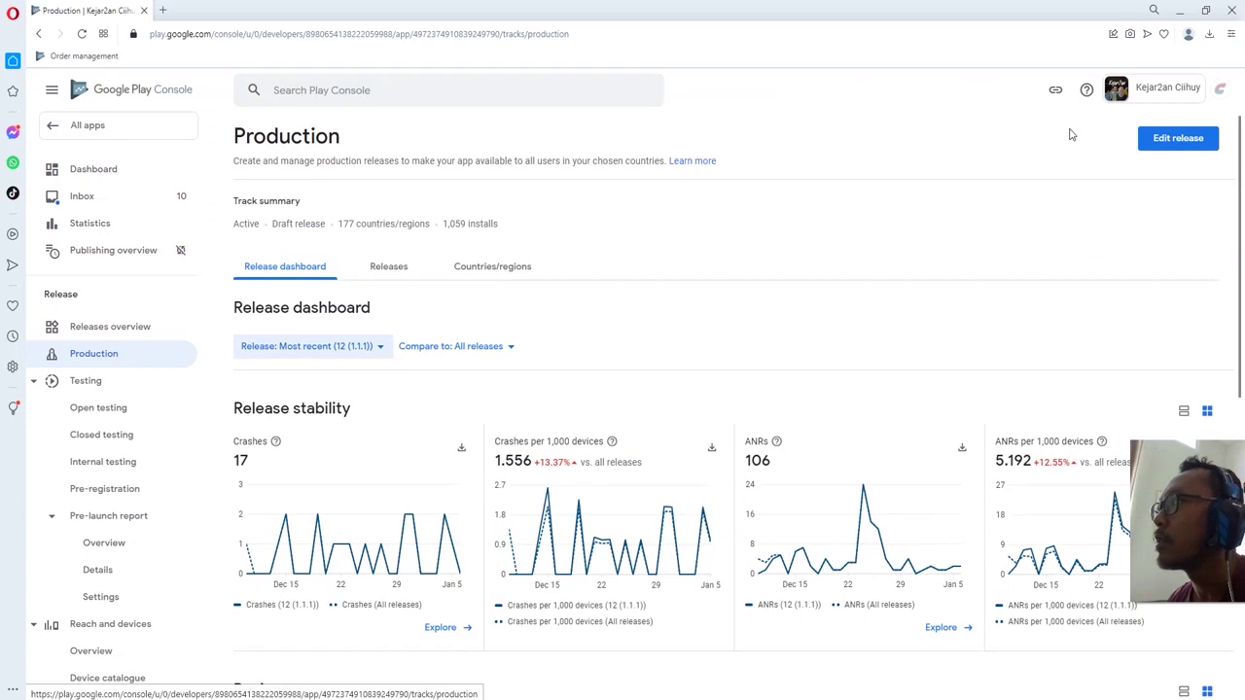
pyautogui.click(1177, 140)
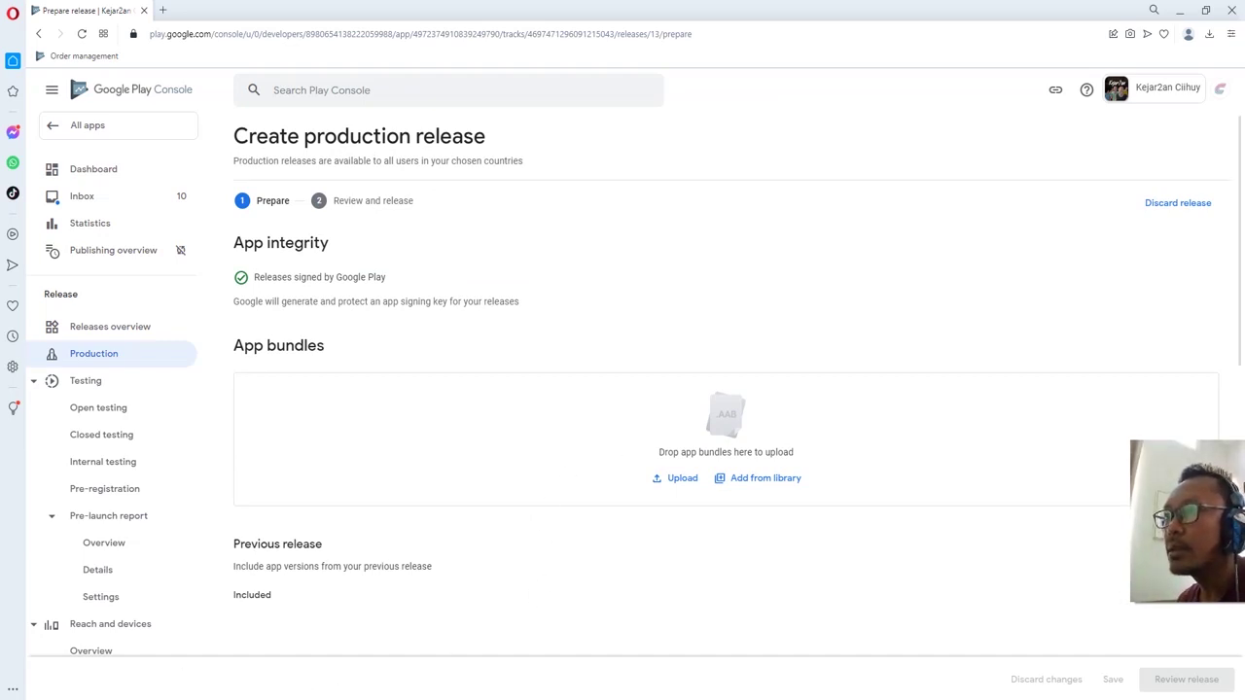
# - Drag release.aab from File Explorer into the app bundles area as version 13 (1.1.2)
pyautogui.hotkey('alt', 'Tab')
pyautogui.moveTo(321, 372); pyautogui.dragTo(925, 465)
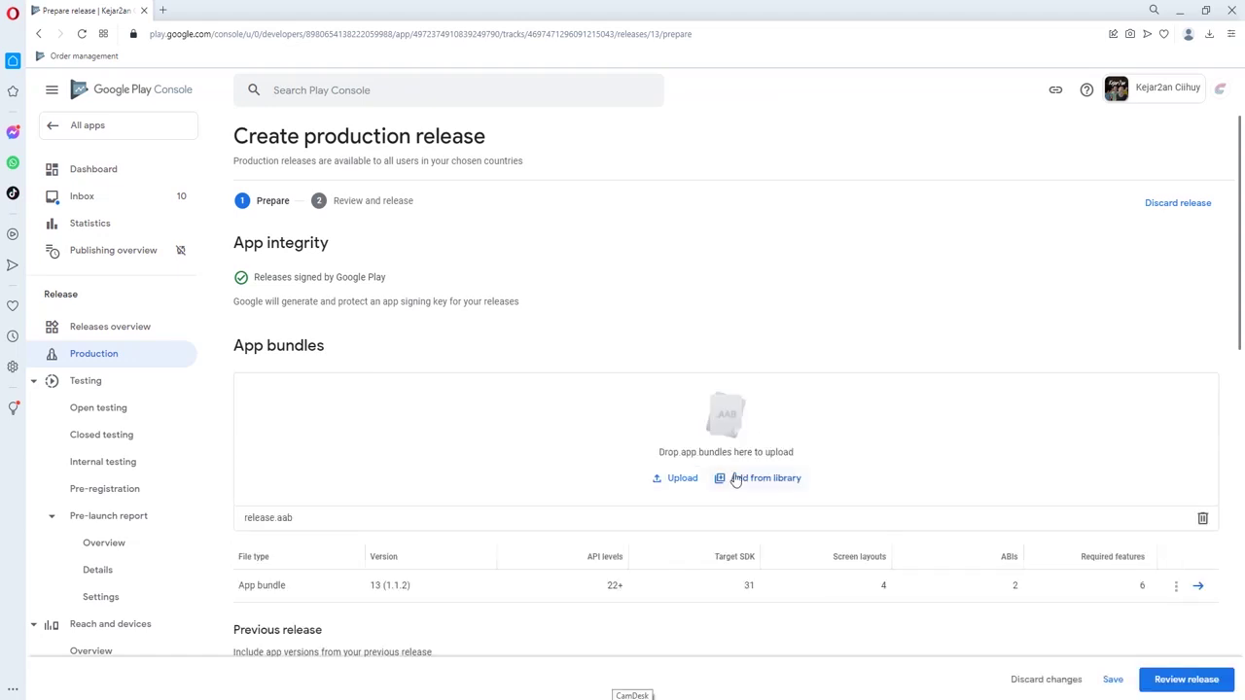
# - Review release 13 (1.1.2) and confirm its roll-out to Production
pyautogui.click(1167, 681)
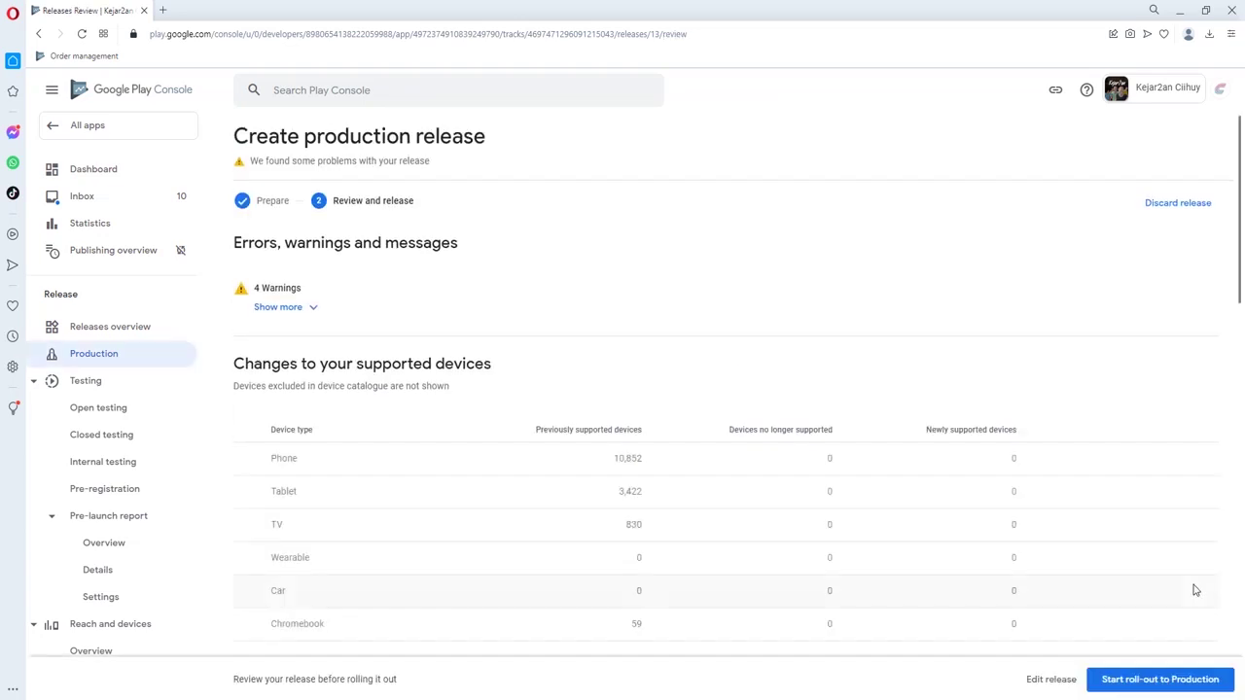
pyautogui.click(1138, 679)
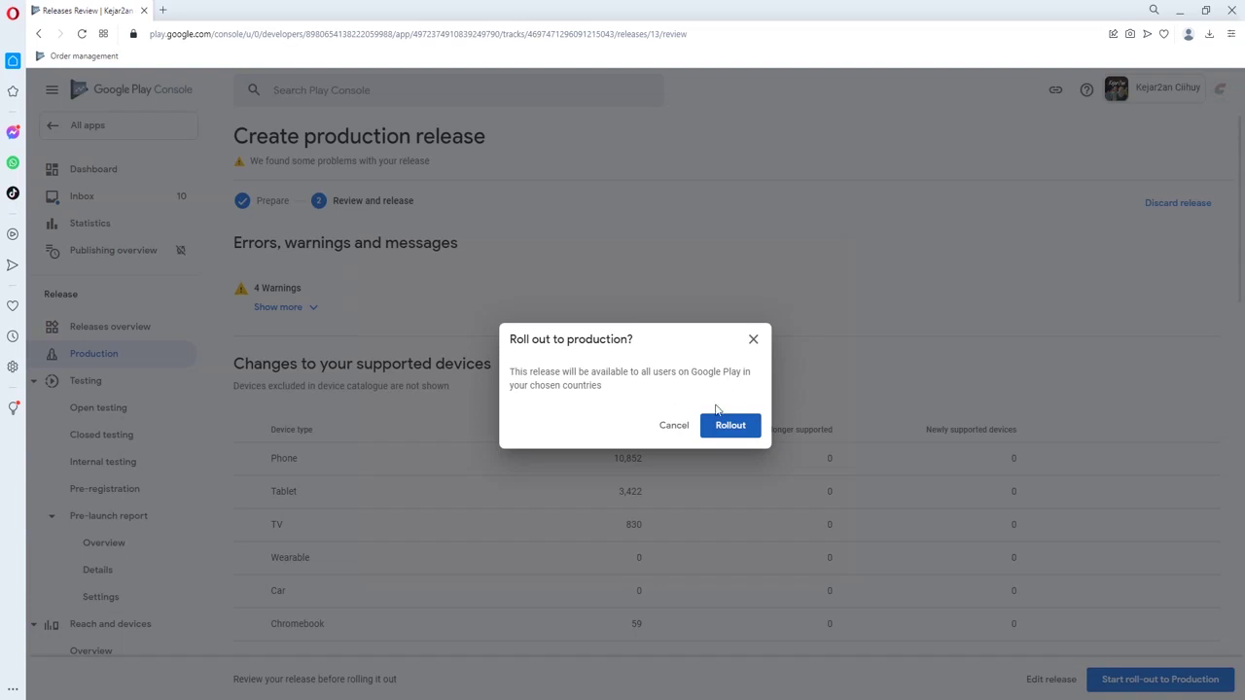
pyautogui.click(728, 428)
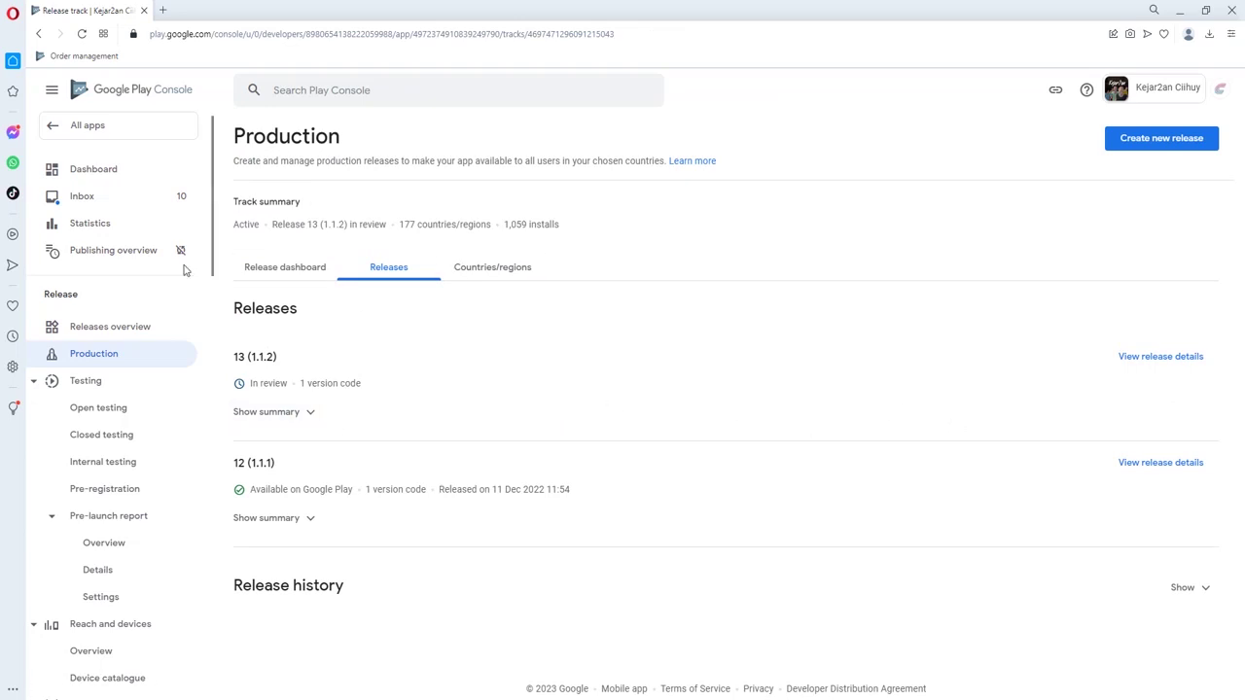
# - Go to Monetise > Products > In-app products in the sidebar
pyautogui.scroll(-3, 77, 497)
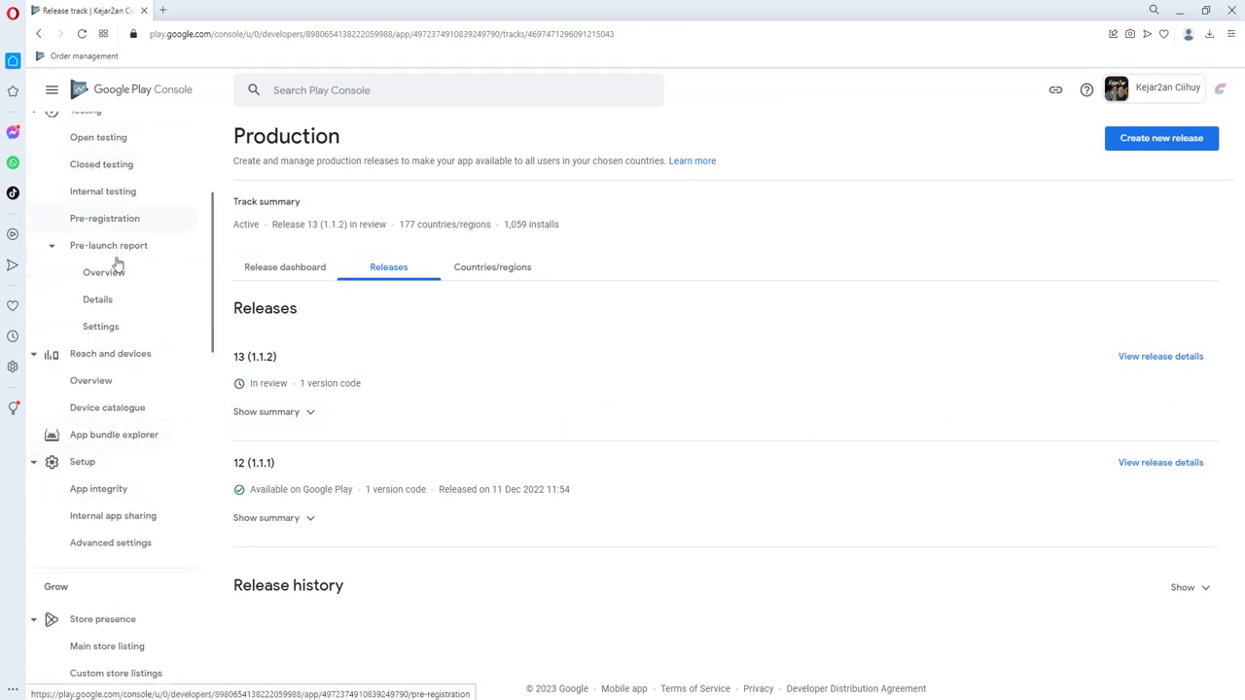
pyautogui.scroll(-3, 97, 486)
pyautogui.scroll(-2, 117, 506)
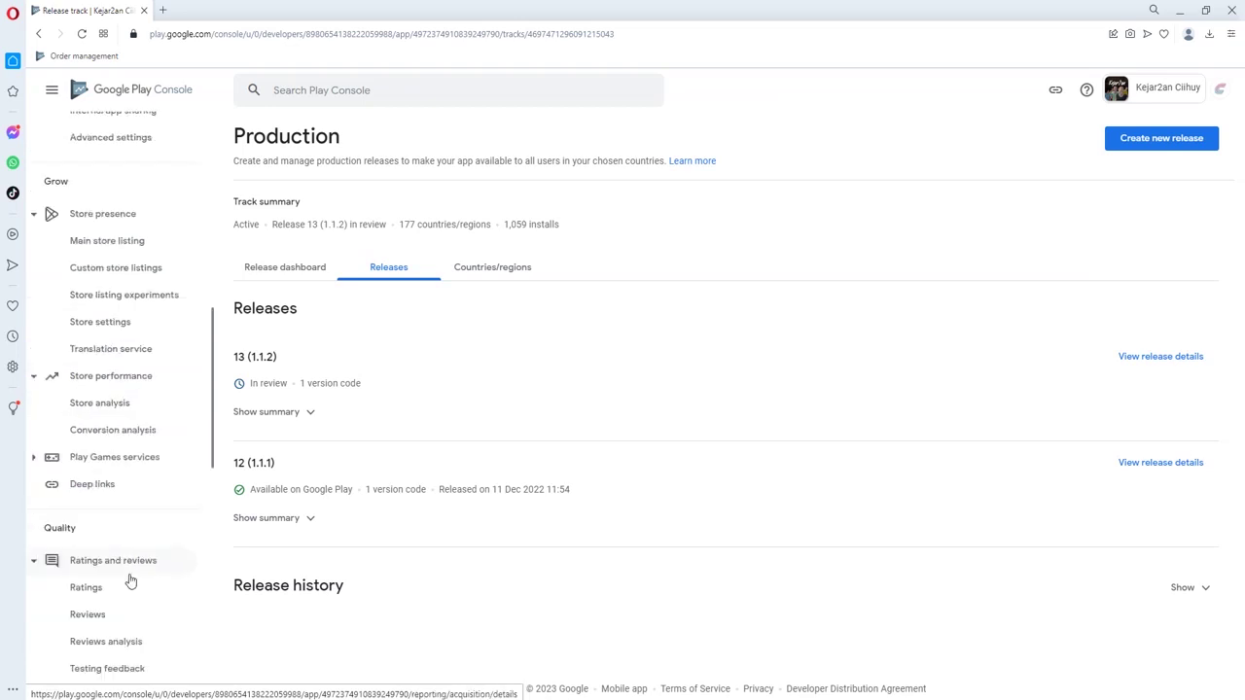
pyautogui.scroll(-1, 112, 584)
pyautogui.scroll(-3, 125, 516)
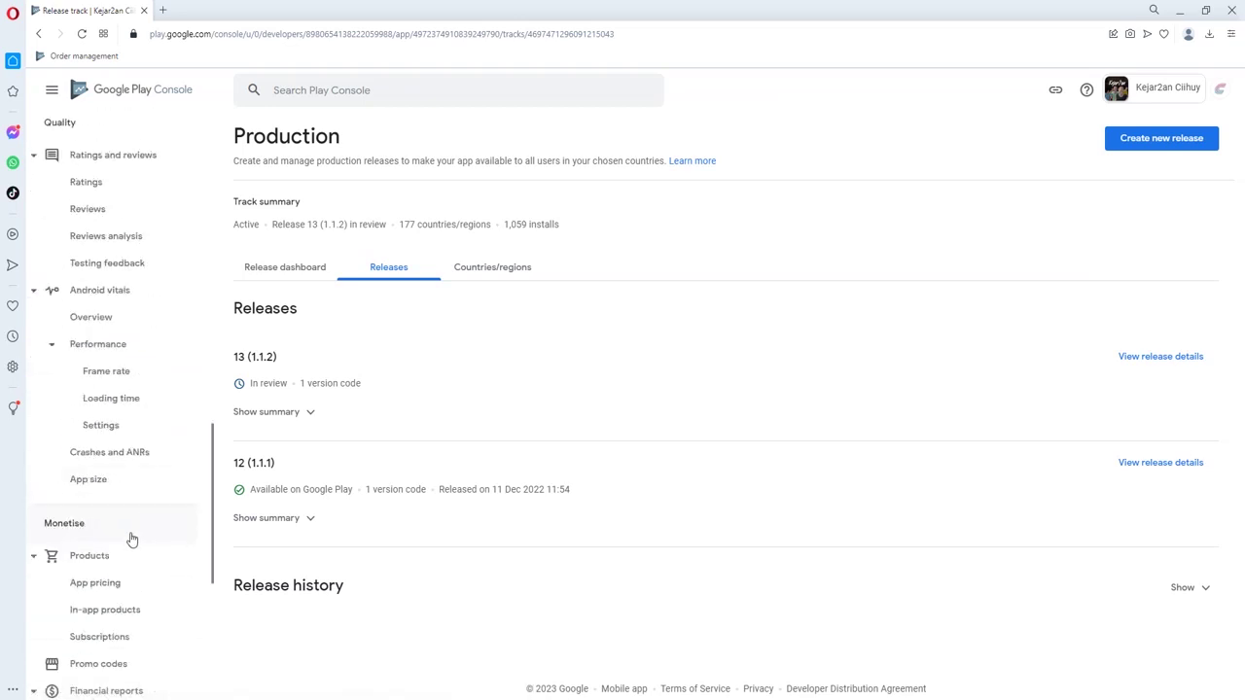
pyautogui.click(136, 611)
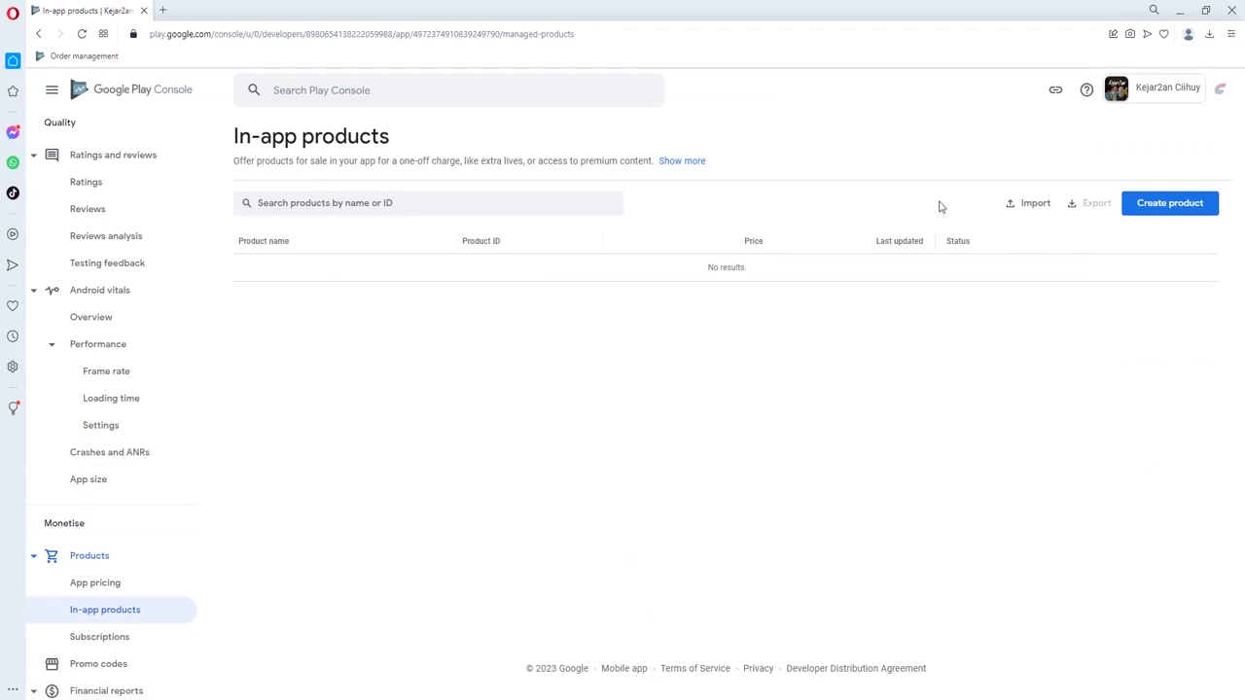
# - Create a new in-app product and enter 'coins' as its product ID
pyautogui.click(1168, 204)
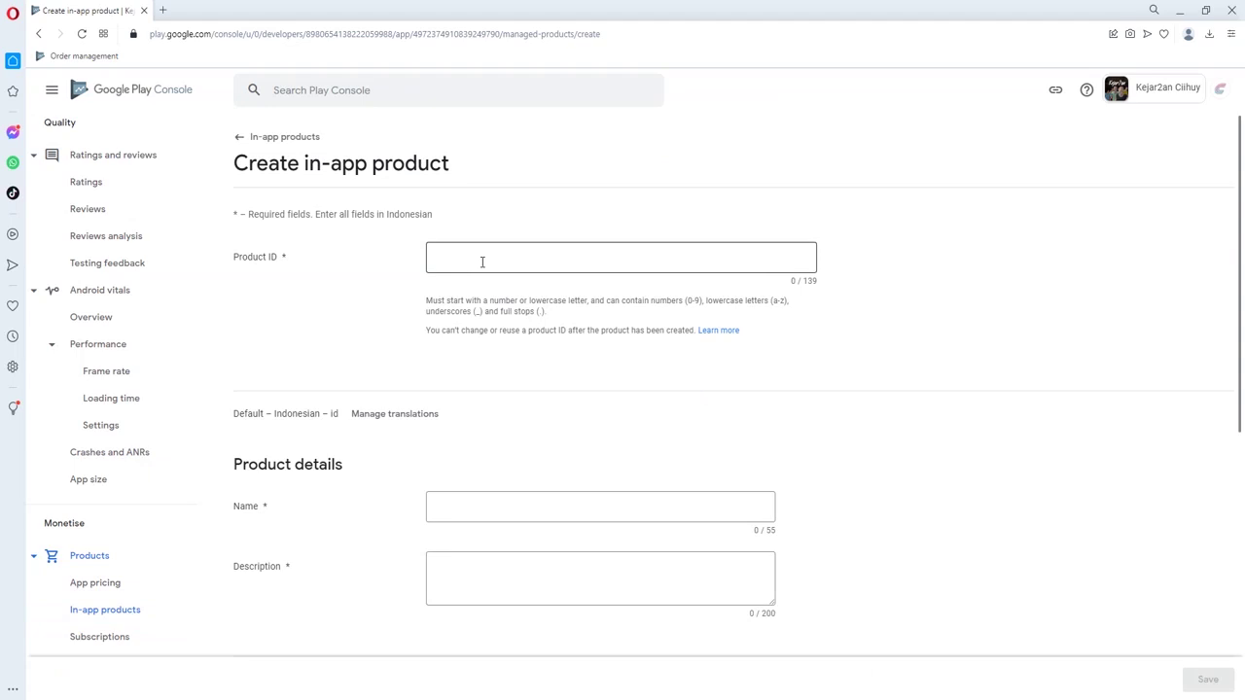
pyautogui.click(481, 262)
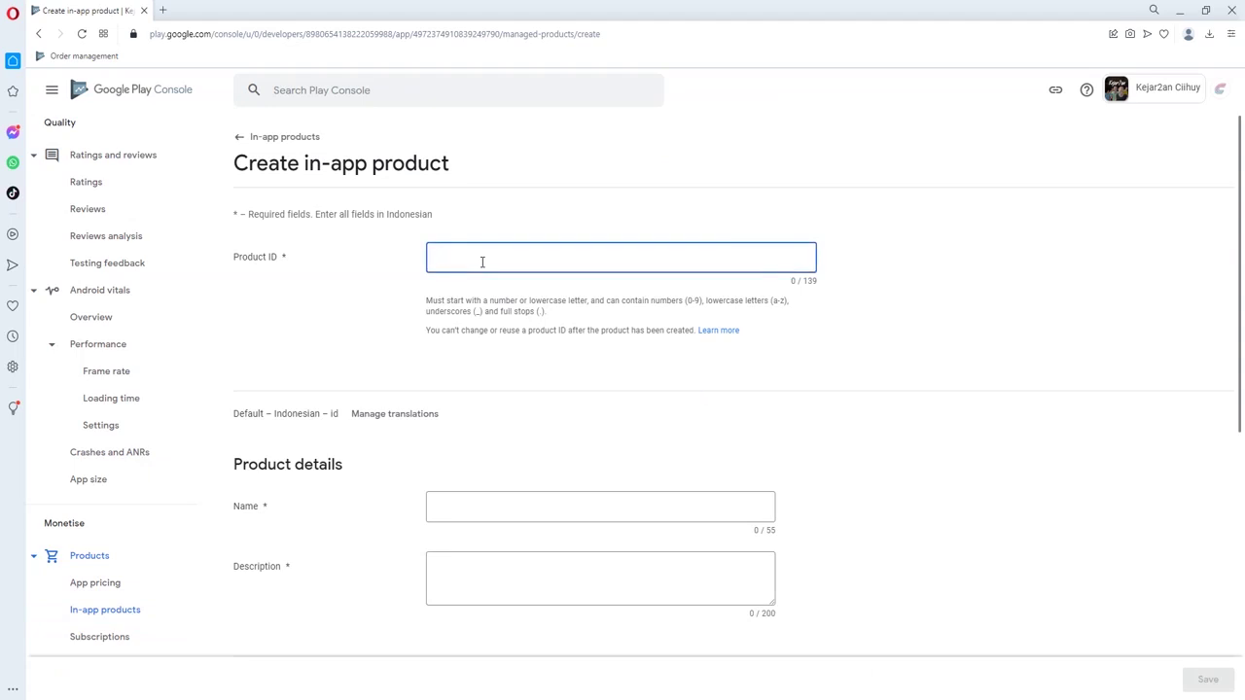
pyautogui.write('coins')
pyautogui.doubleClick(449, 258)
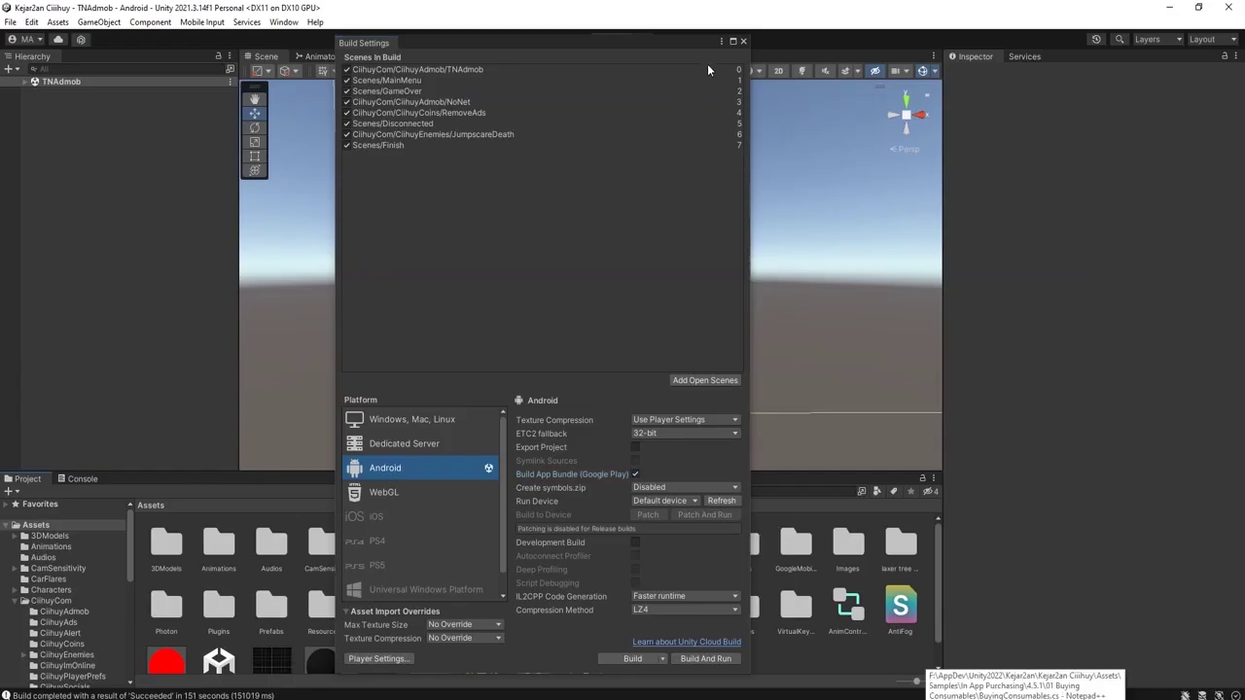
# - Close Build Settings and browse into the CiihuyCom > CiihuyCoins folder
pyautogui.click(743, 42)
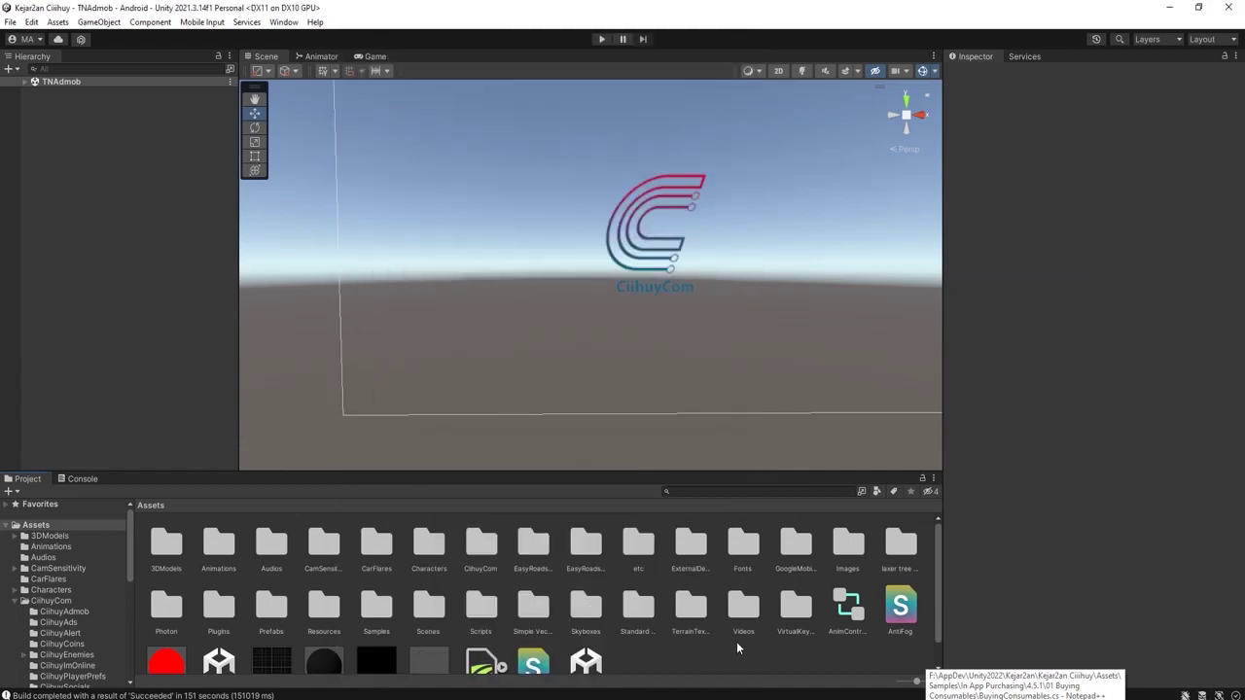
pyautogui.scroll(-1, 737, 647)
pyautogui.scroll(1, 577, 586)
pyautogui.click(426, 563)
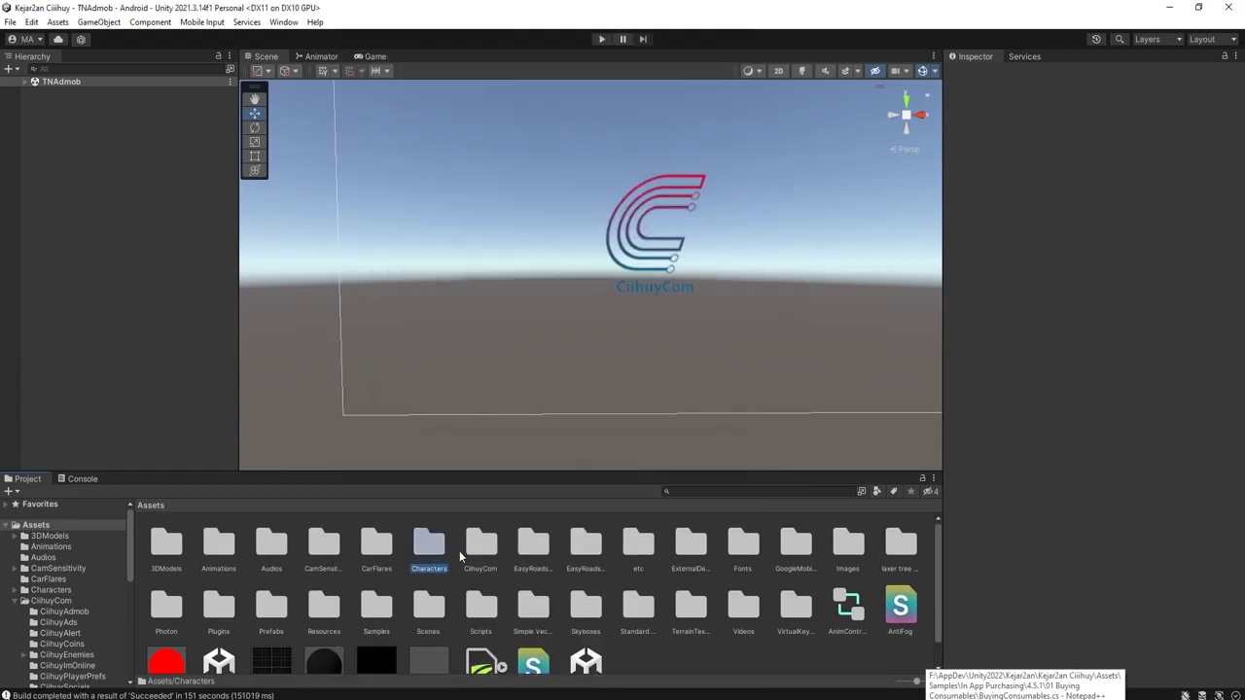
pyautogui.doubleClick(478, 546)
pyautogui.click(306, 549)
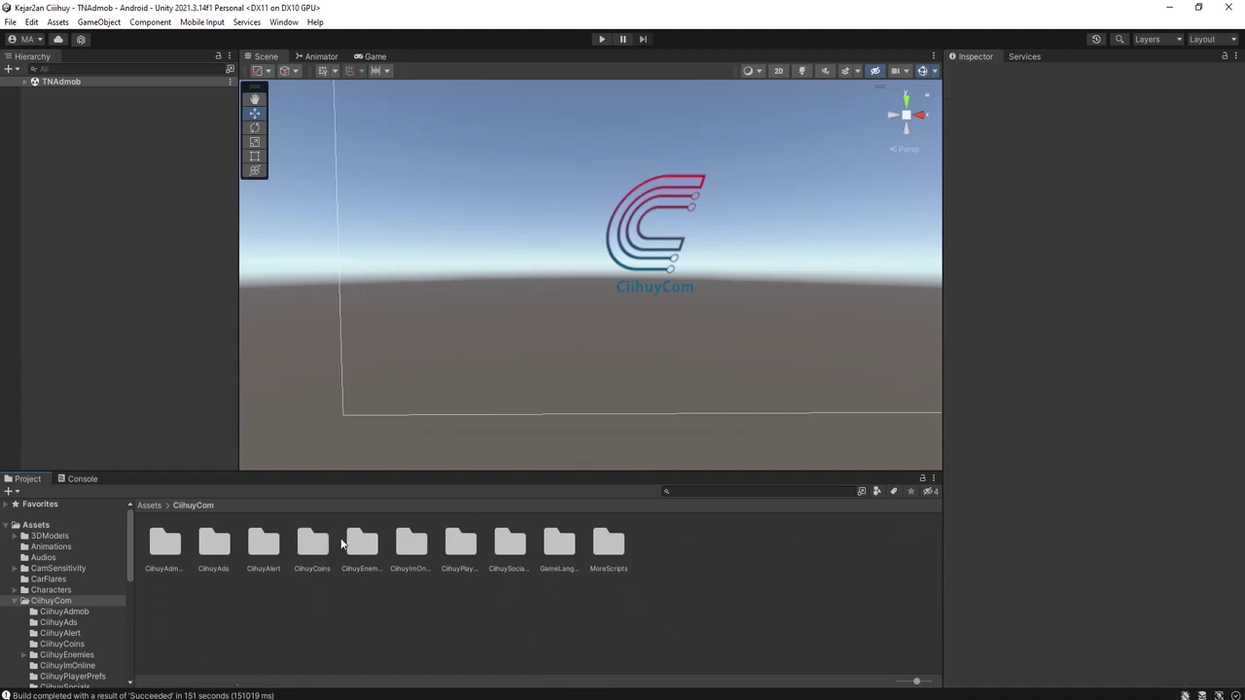
pyautogui.doubleClick(315, 547)
# - Open the CoinShop prefab and select InAppPurchasing's gold product ID 'coins'
pyautogui.doubleClick(622, 551)
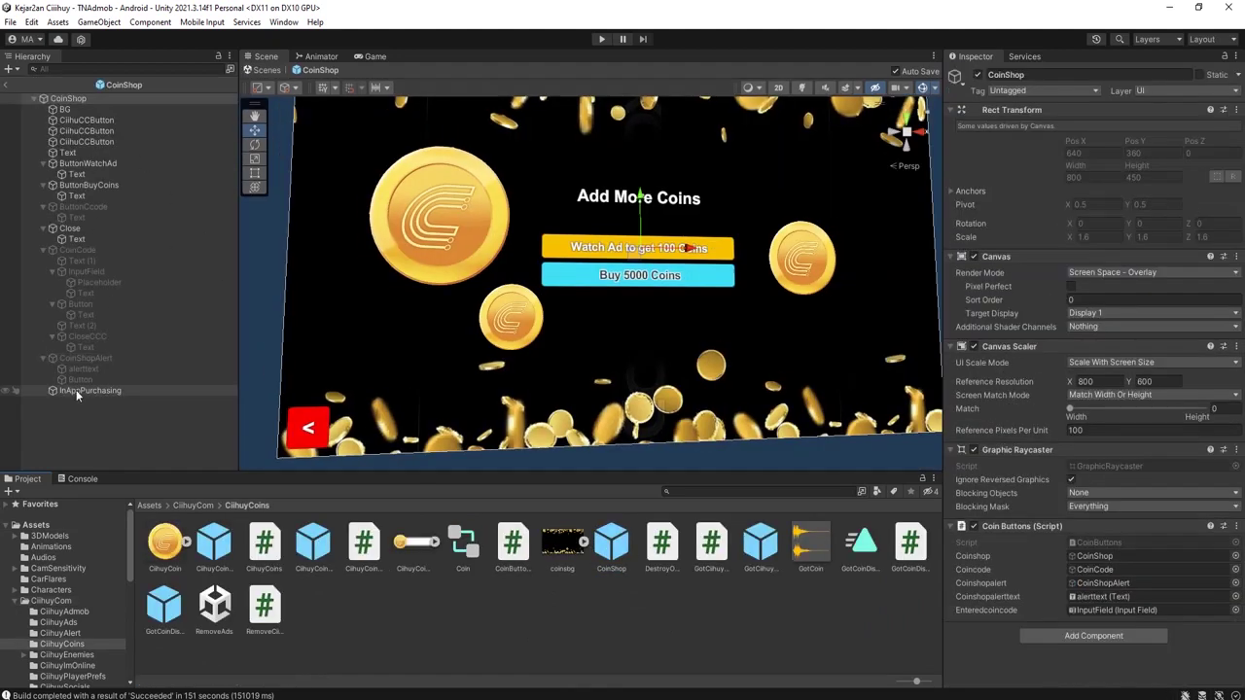
pyautogui.click(76, 390)
pyautogui.click(1094, 207)
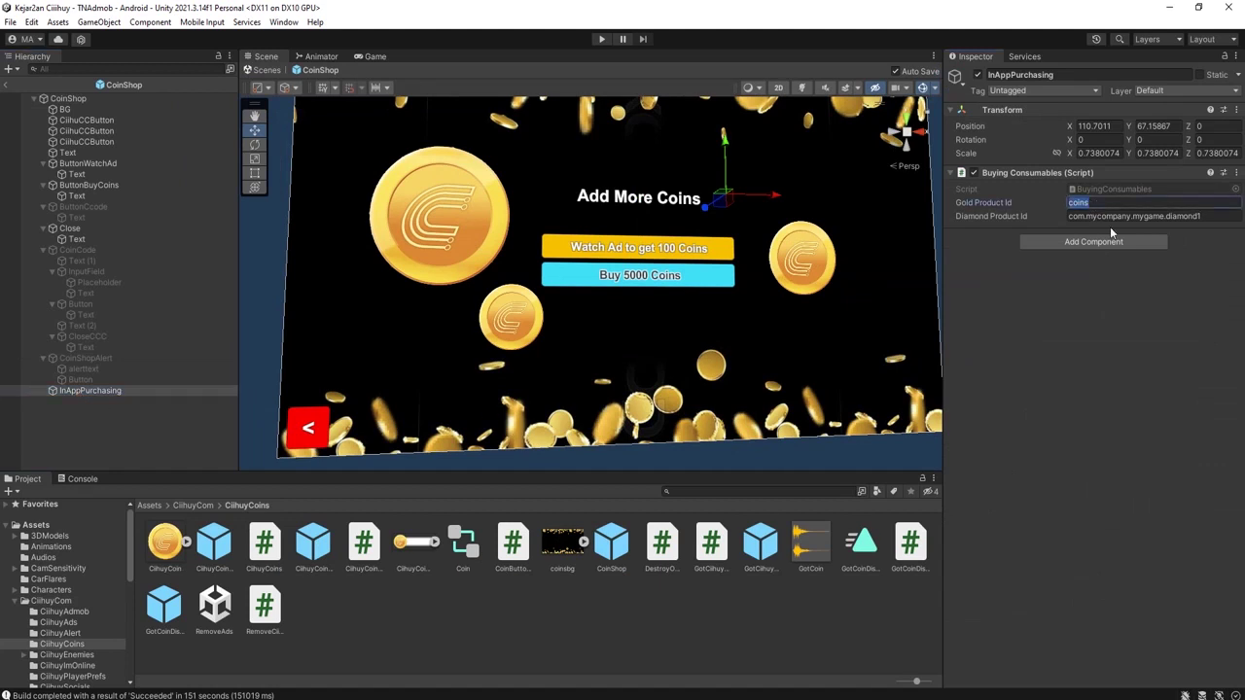
# - Copy 'coins' from Unity and paste it as the Play Console product ID
pyautogui.hotkey('ctrl', 'c')
pyautogui.hotkey('alt', 'Tab')
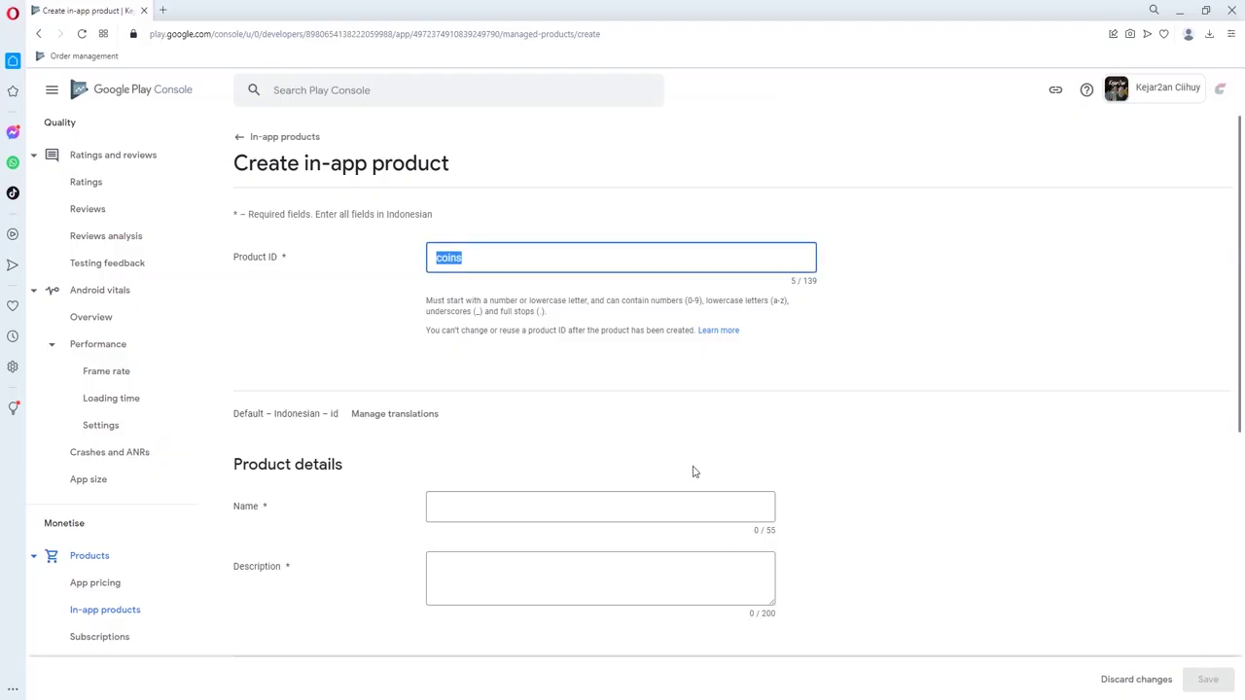
pyautogui.hotkey('ctrl', 'v')
# - Set the product name to '5000 Koin'
pyautogui.click(467, 503)
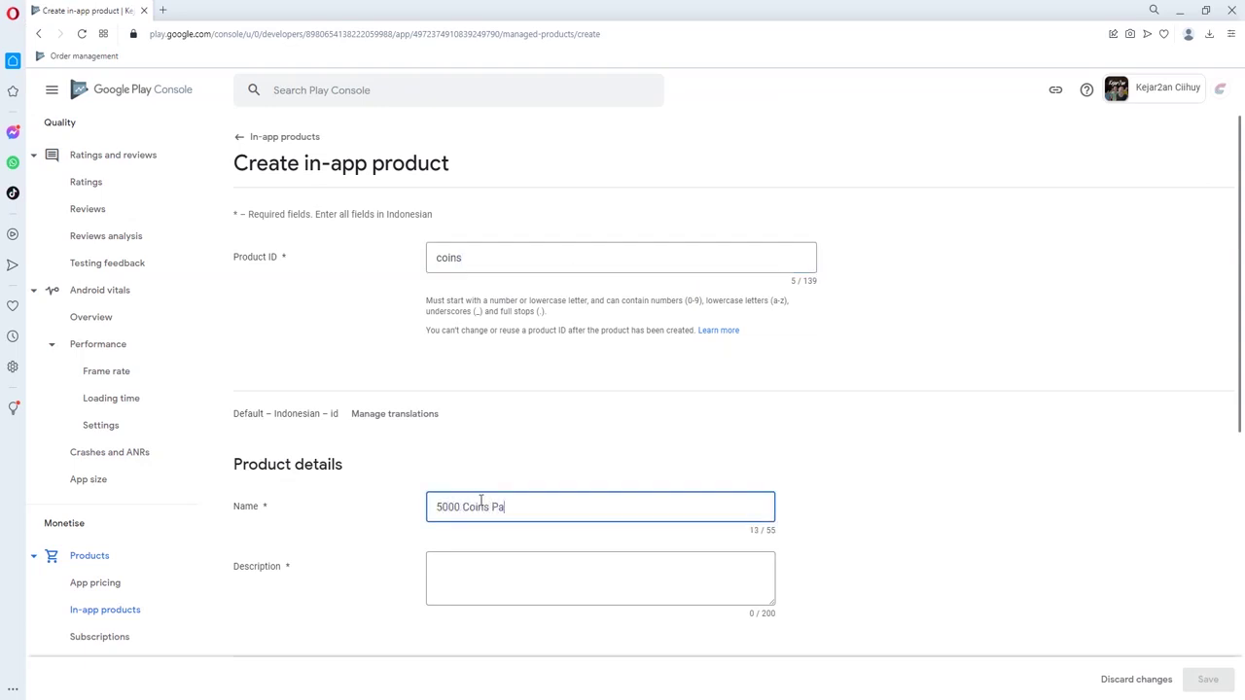
pyautogui.tripleClick(328, 412)
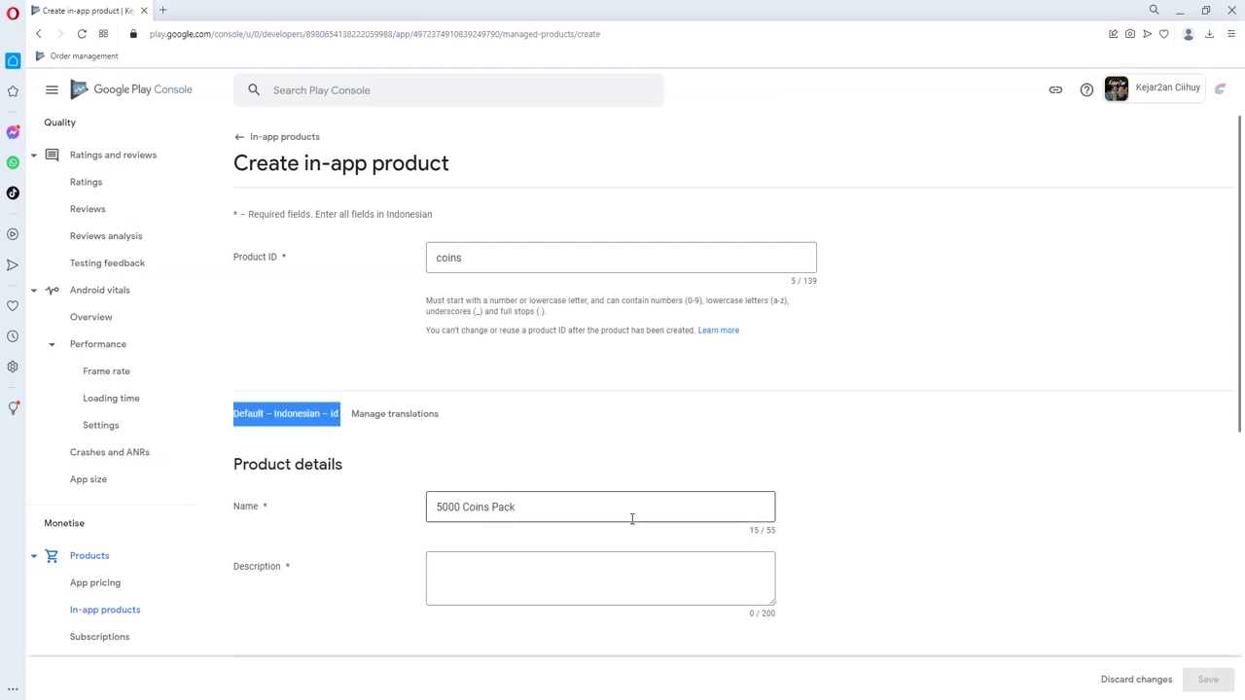
pyautogui.click(499, 507)
pyautogui.moveTo(463, 507); pyautogui.dragTo(1138, 589)
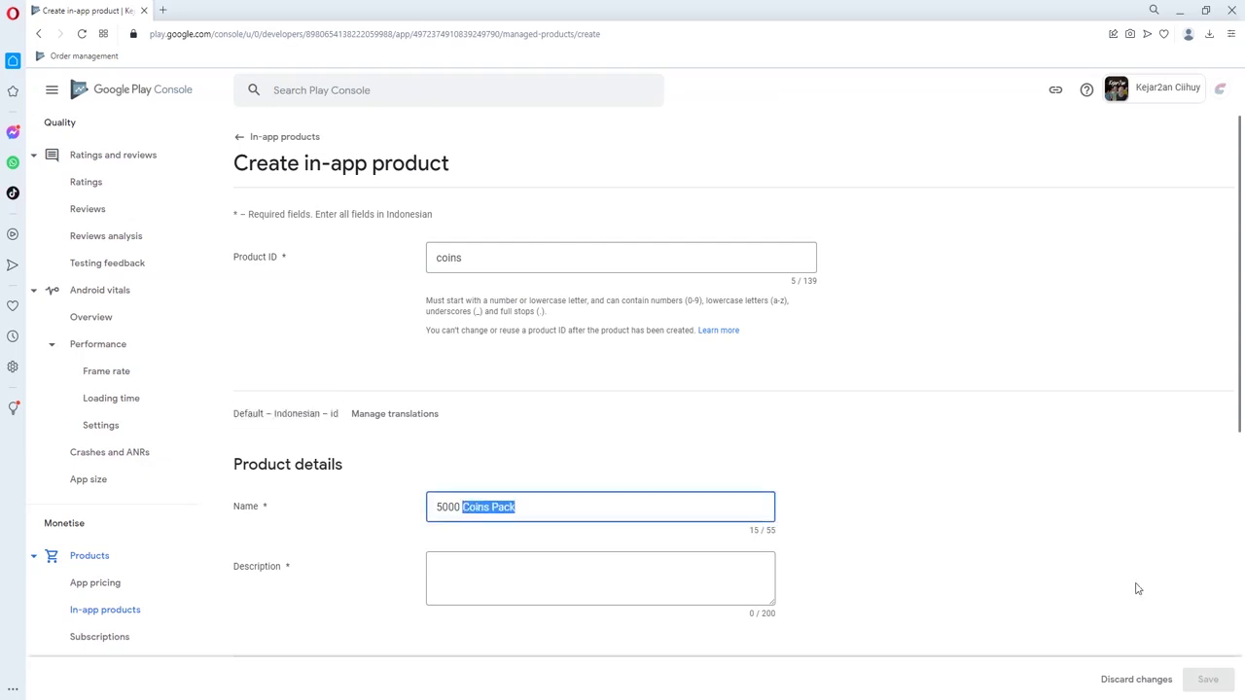
pyautogui.write('K')
# - Enter the product description and scroll down to the price section
pyautogui.press('Tab')
pyautogui.write('Beli koin b')
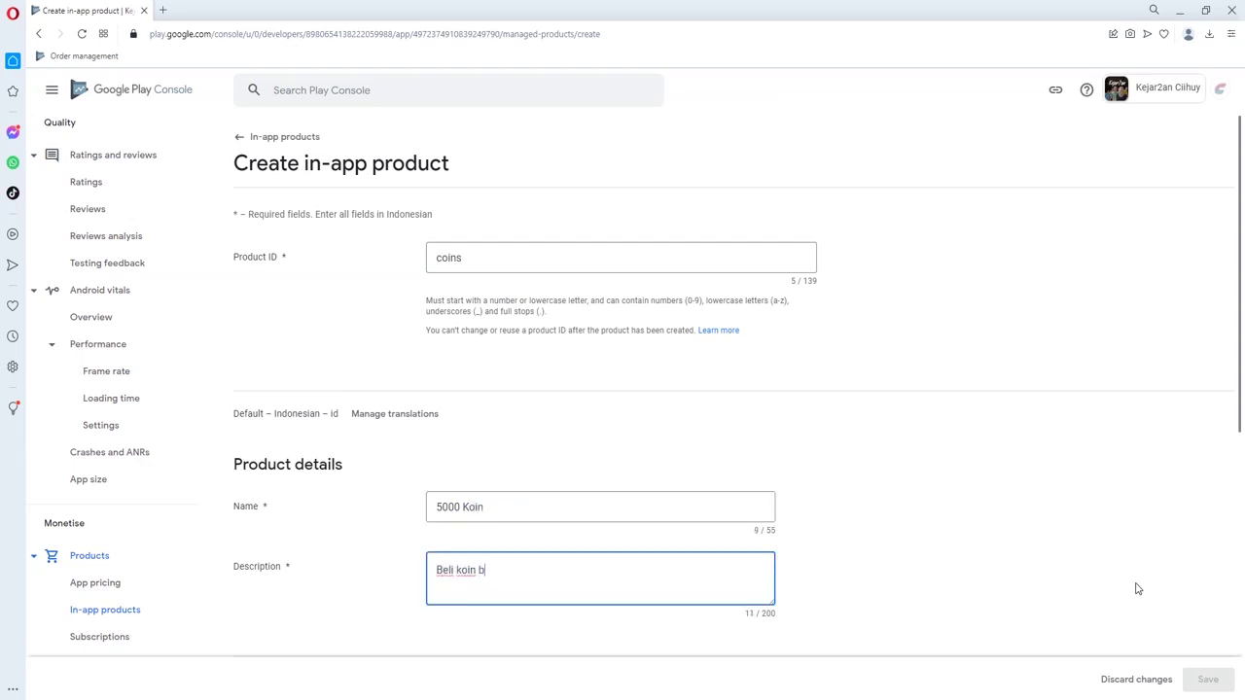
pyautogui.write('uat hapus iklan.')
pyautogui.scroll(-2, 1176, 588)
pyautogui.scroll(-2, 1126, 594)
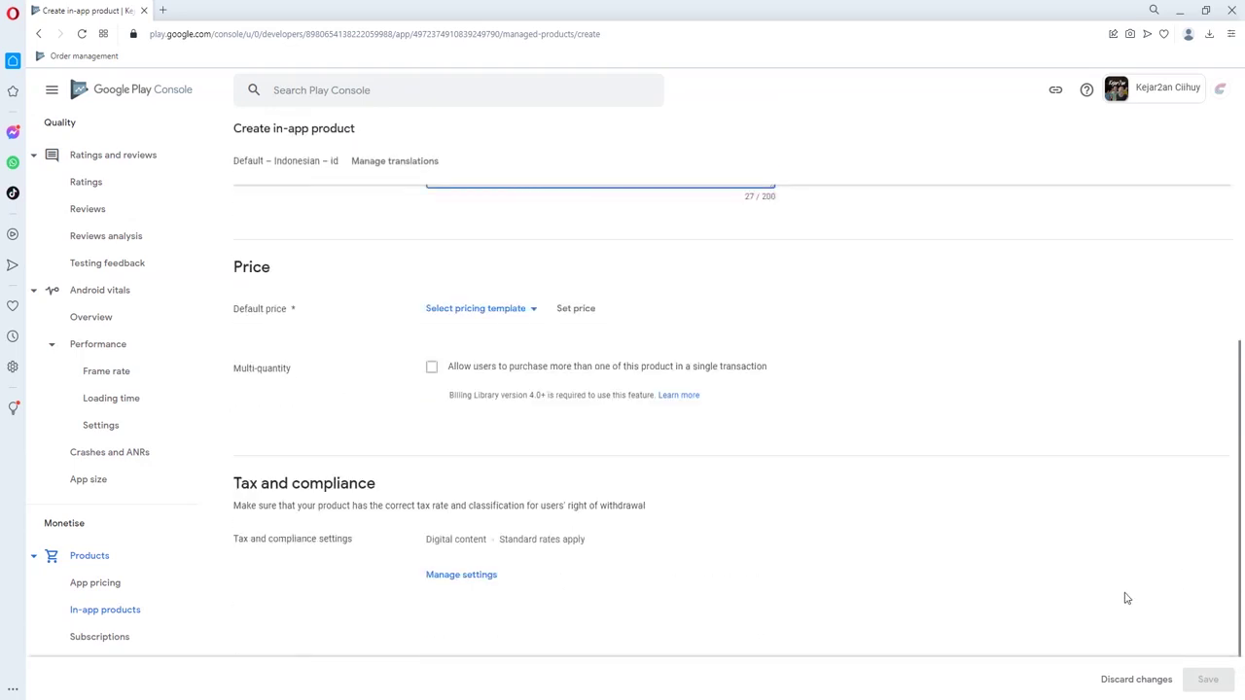
pyautogui.scroll(2, 985, 502)
pyautogui.scroll(-2, 986, 502)
# - Apply a default price of IDR 25,000 and save the coins product
pyautogui.click(578, 310)
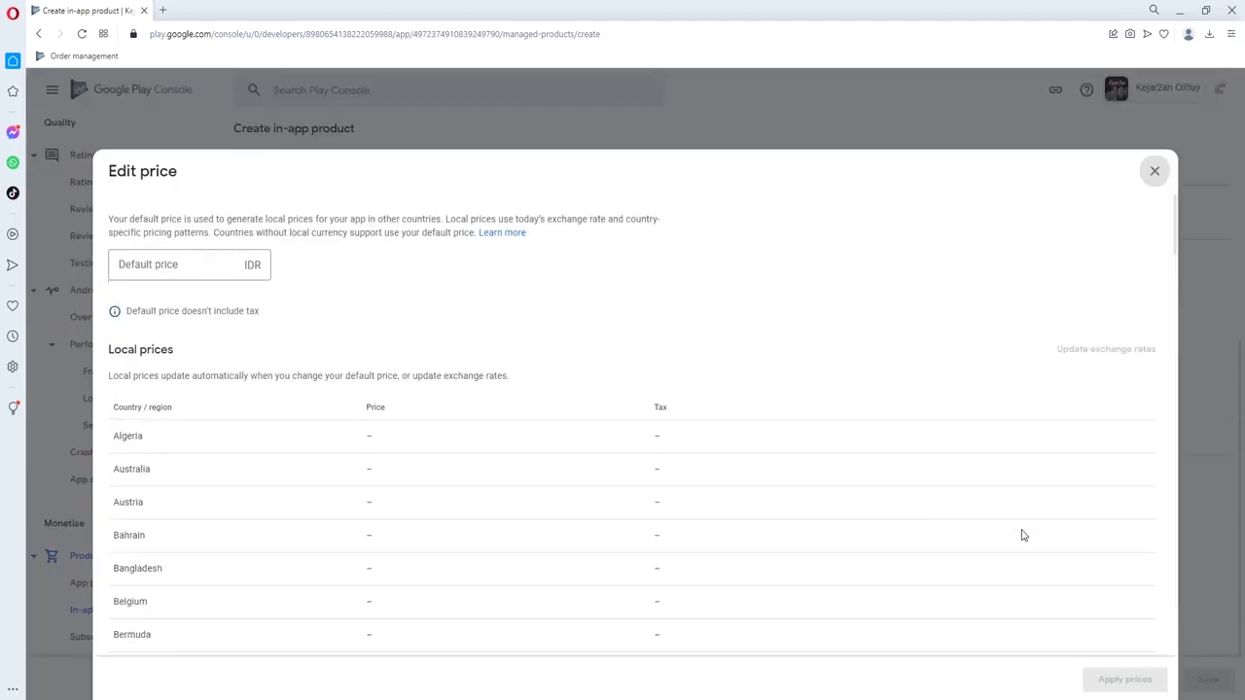
pyautogui.click(206, 270)
pyautogui.write('250')
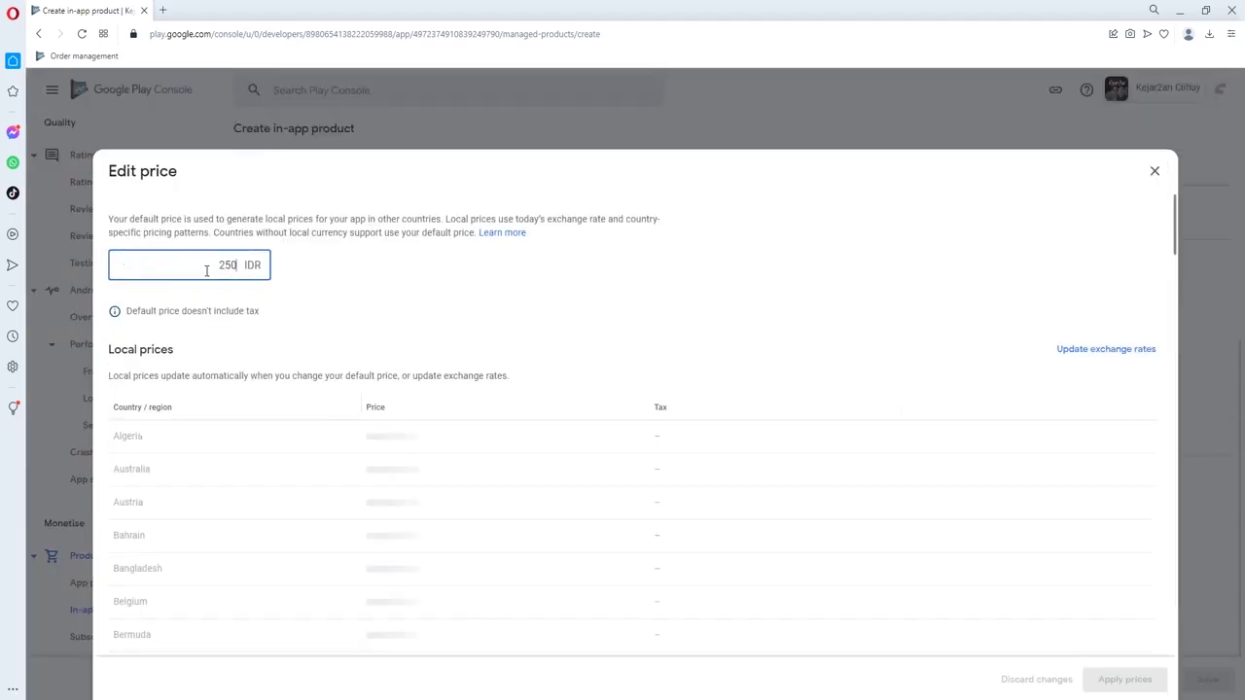
pyautogui.write('000')
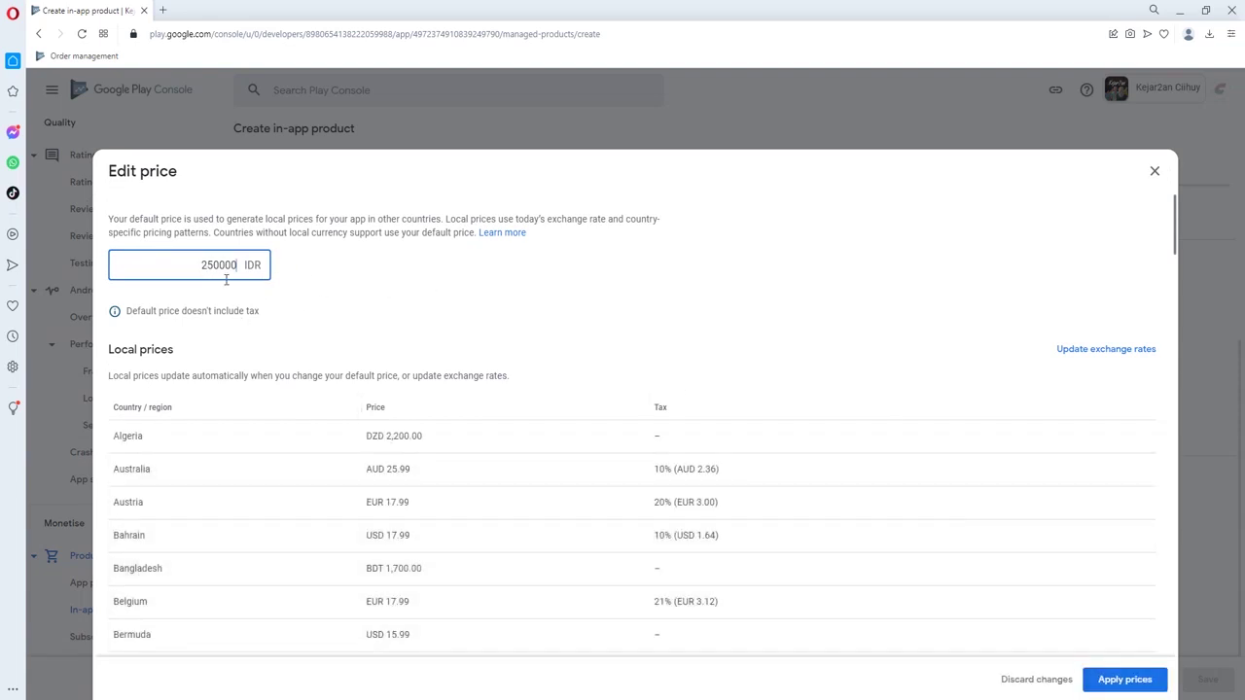
pyautogui.press('BackSpace')
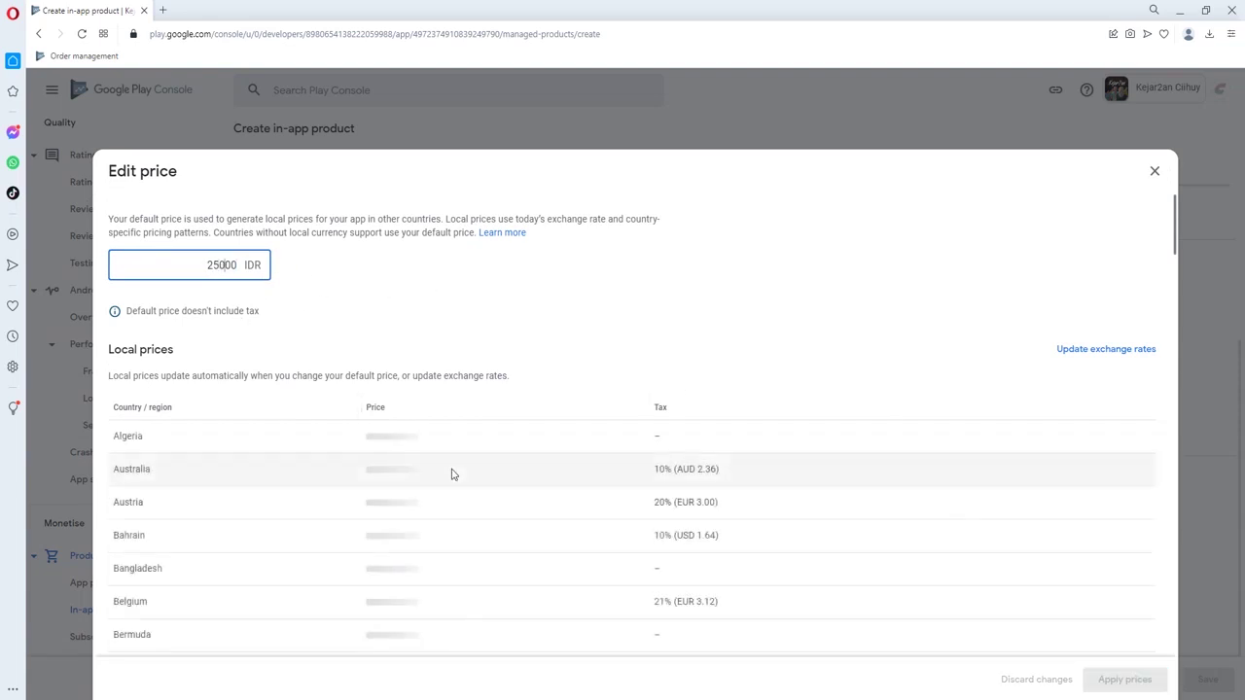
pyautogui.click(1136, 689)
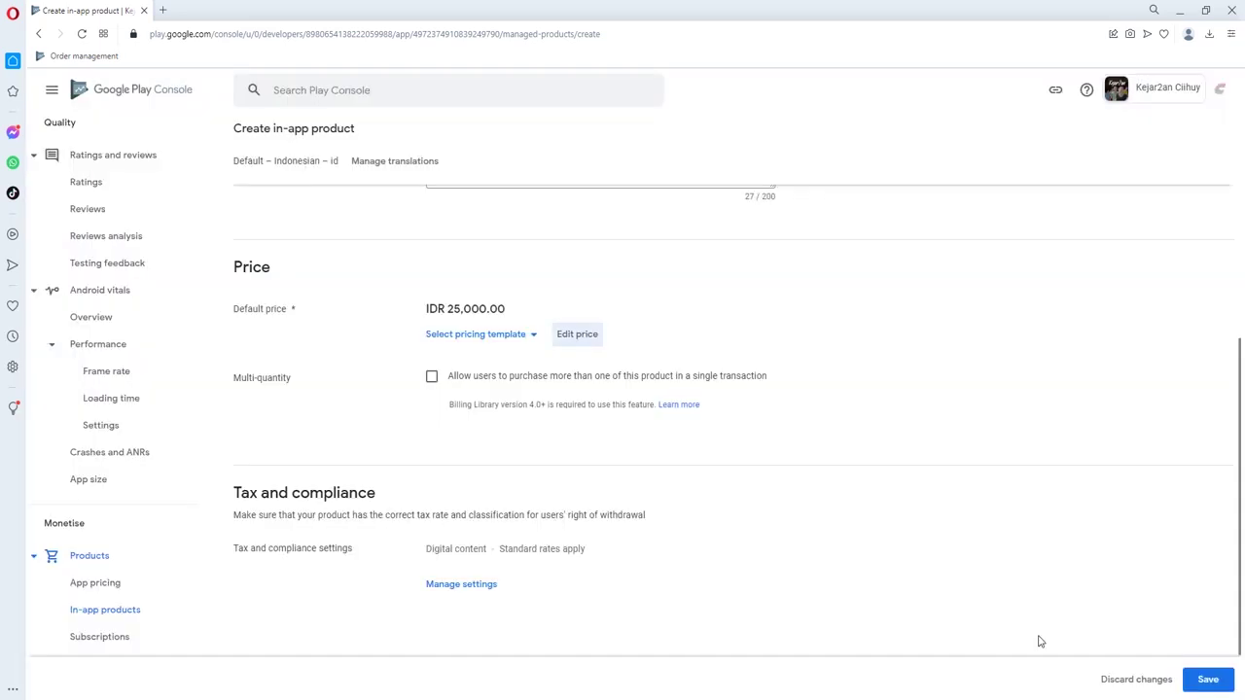
pyautogui.click(1211, 684)
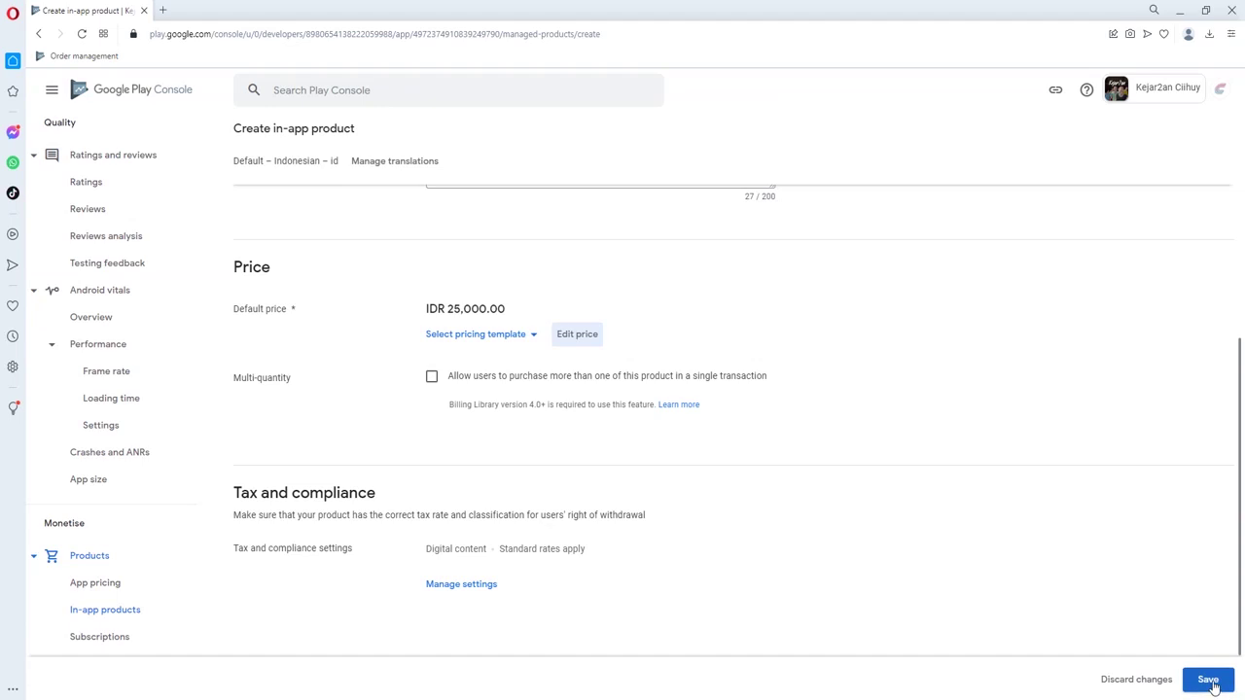
pyautogui.click(1213, 687)
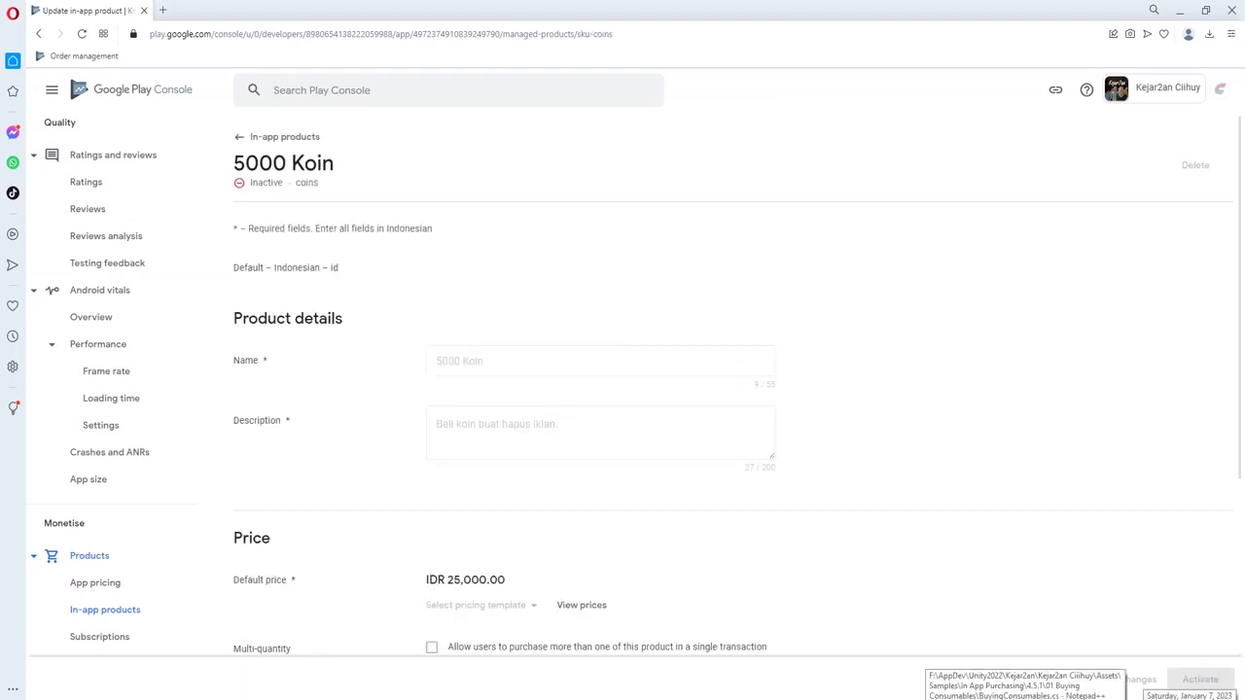
# - Activate the 5000 Koin (coins) product and check that the changes saved
pyautogui.click(1209, 681)
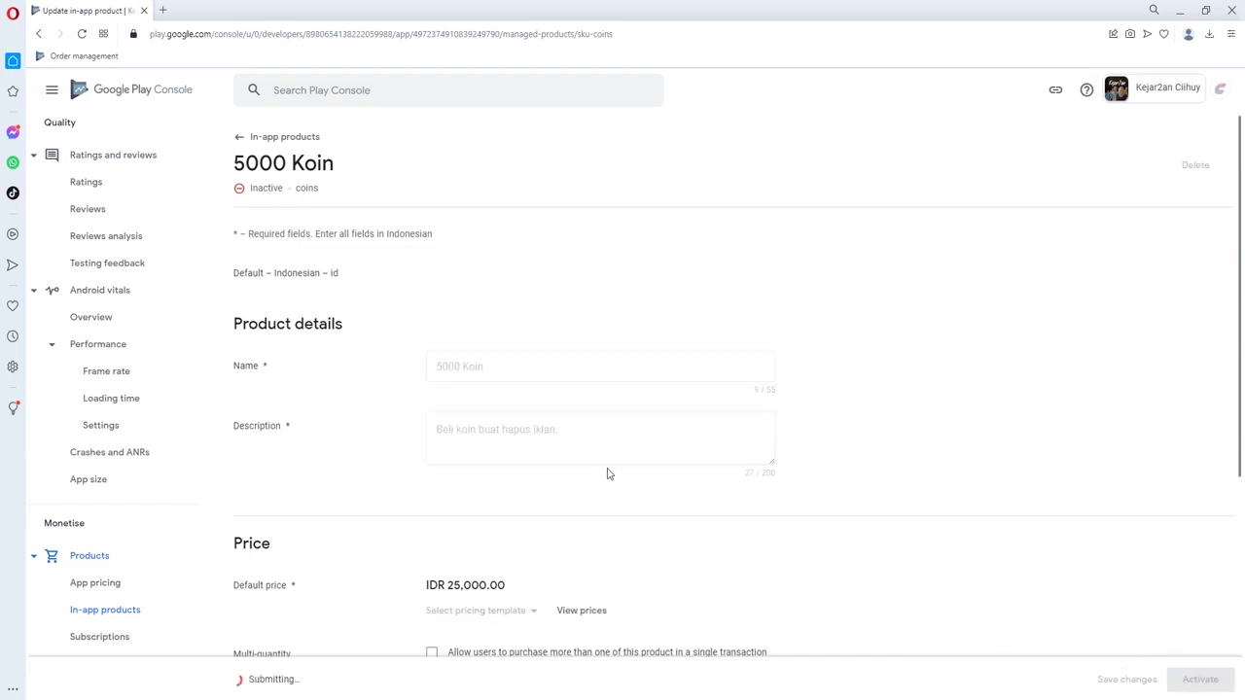
pyautogui.scroll(-4, 939, 582)
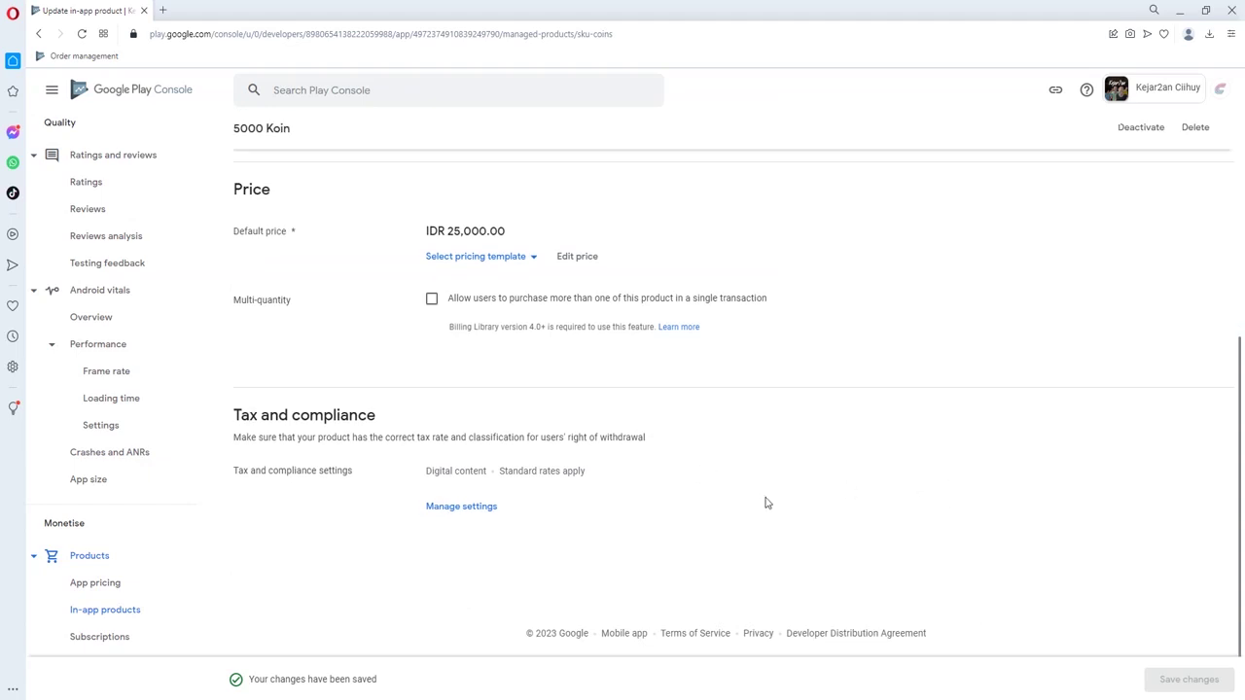
pyautogui.scroll(3, 749, 511)
pyautogui.scroll(2, 740, 514)
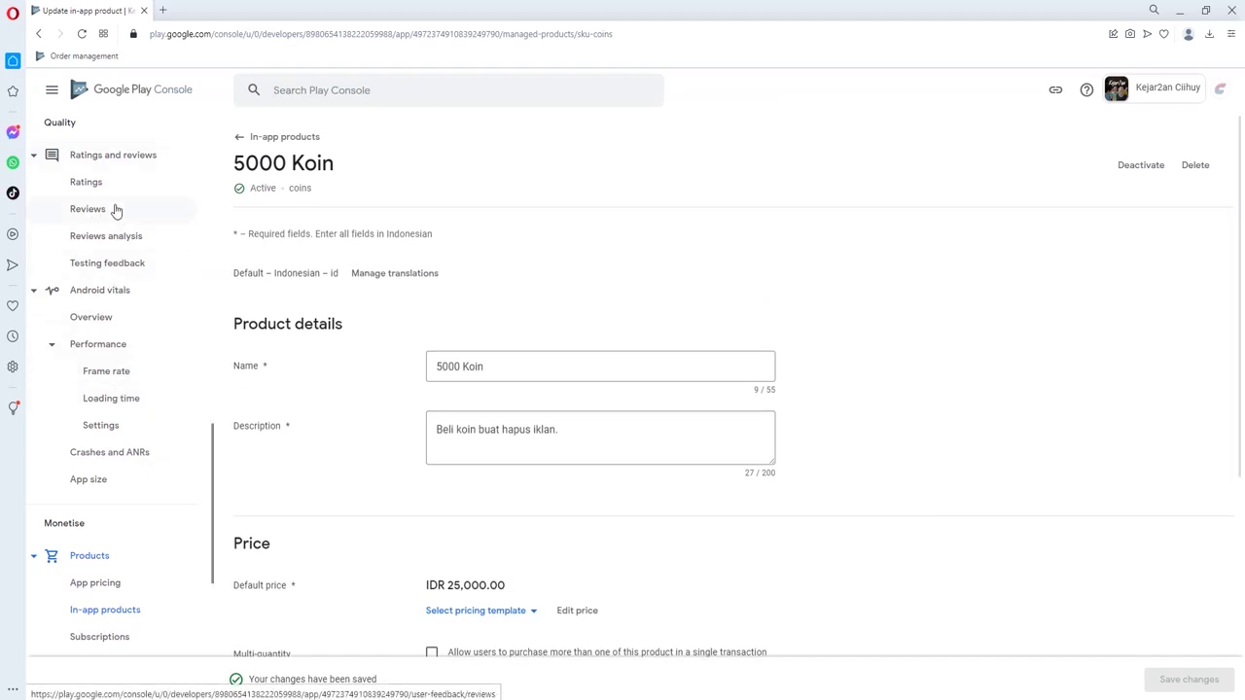
# - Open Production's Releases tab and highlight release 13's in-review status
pyautogui.scroll(3, 126, 438)
pyautogui.scroll(2, 123, 292)
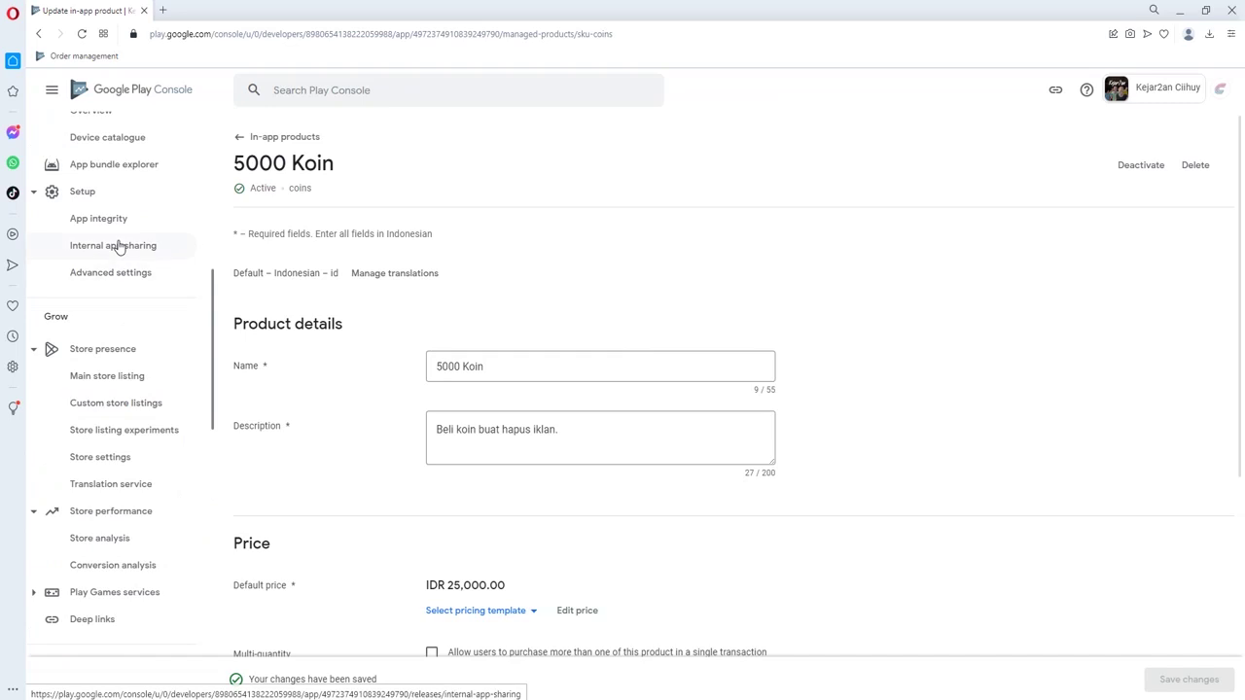
pyautogui.scroll(3, 117, 375)
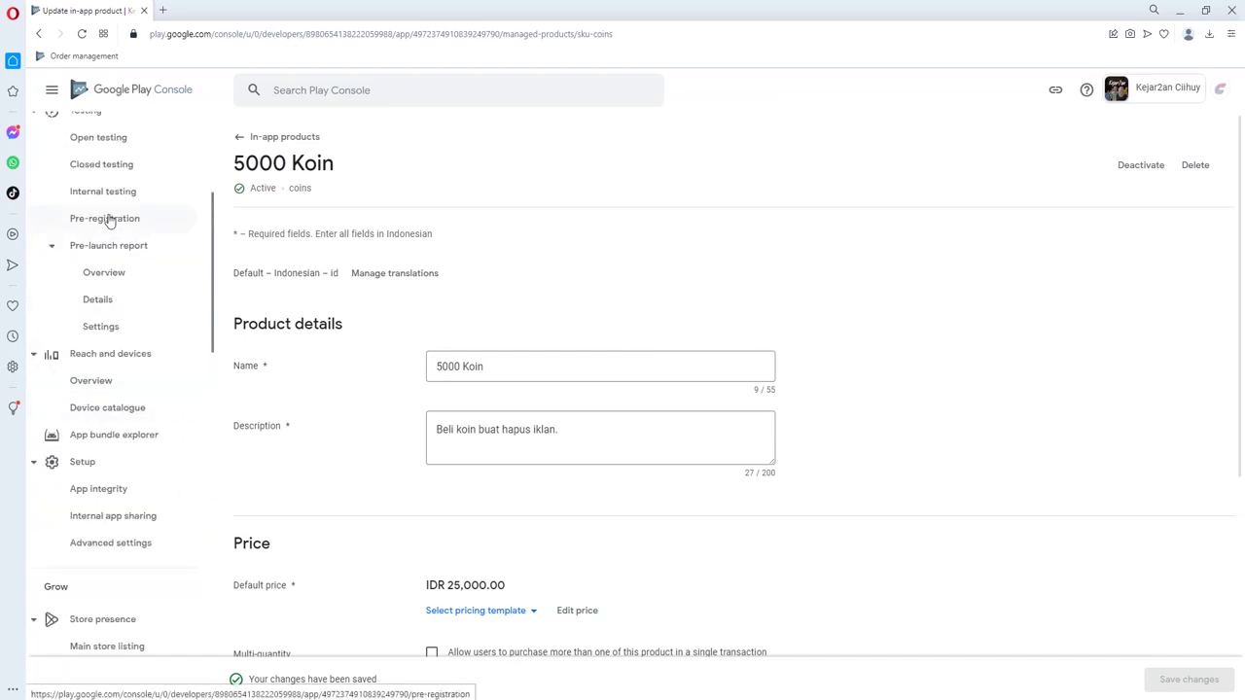
pyautogui.scroll(3, 124, 292)
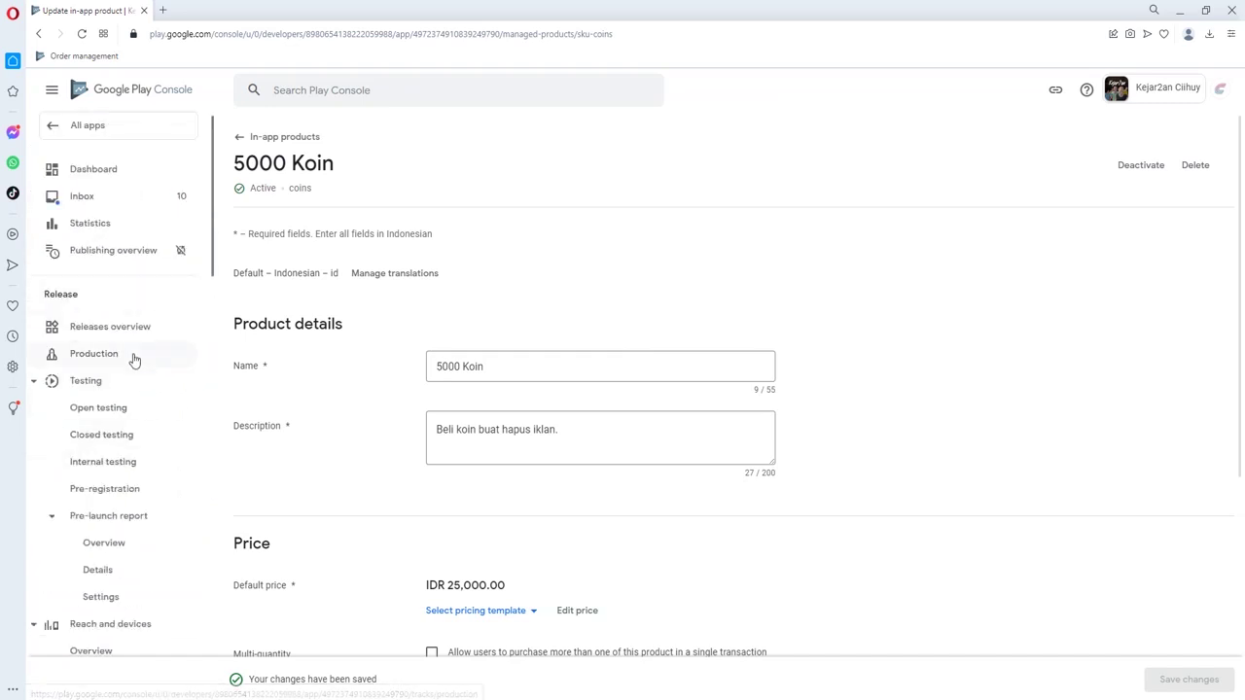
pyautogui.click(93, 354)
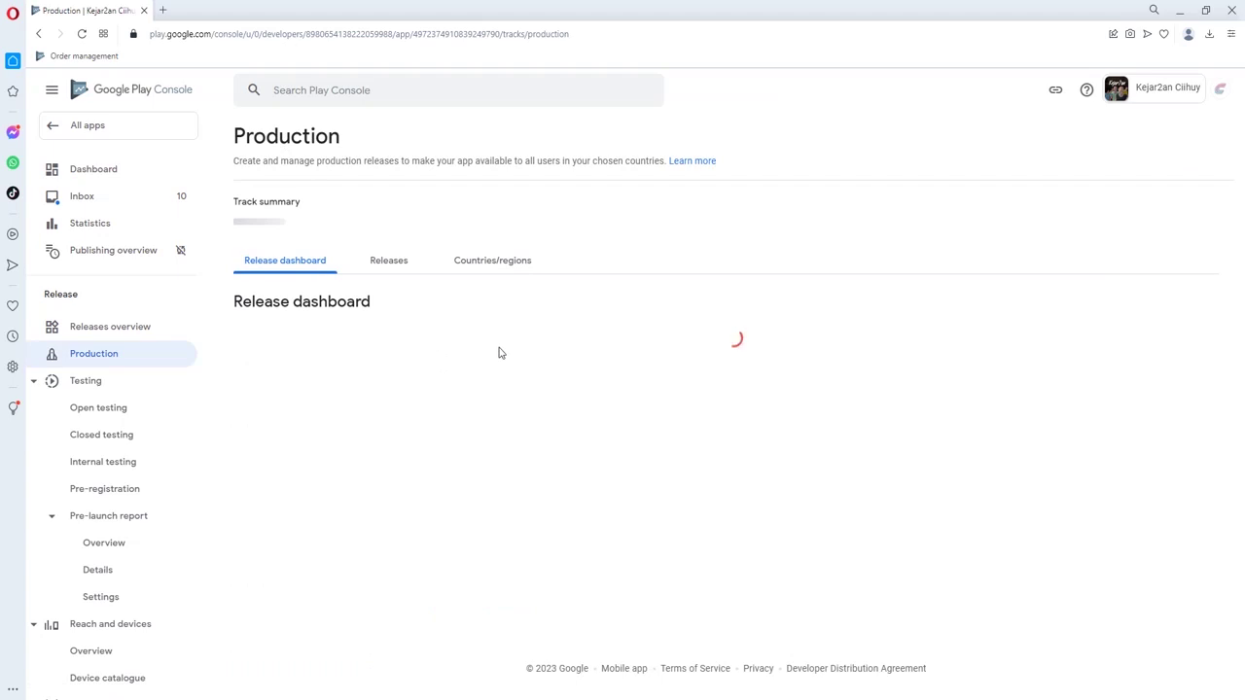
pyautogui.click(380, 265)
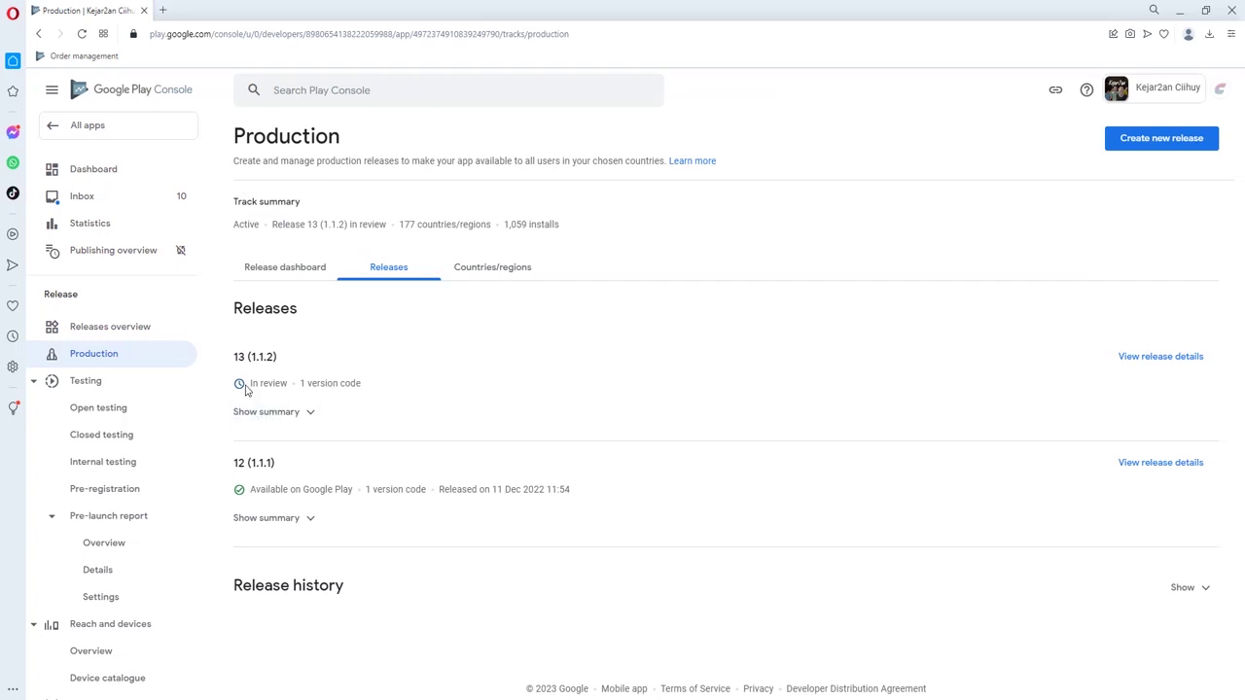
pyautogui.doubleClick(274, 385)
pyautogui.click(535, 406)
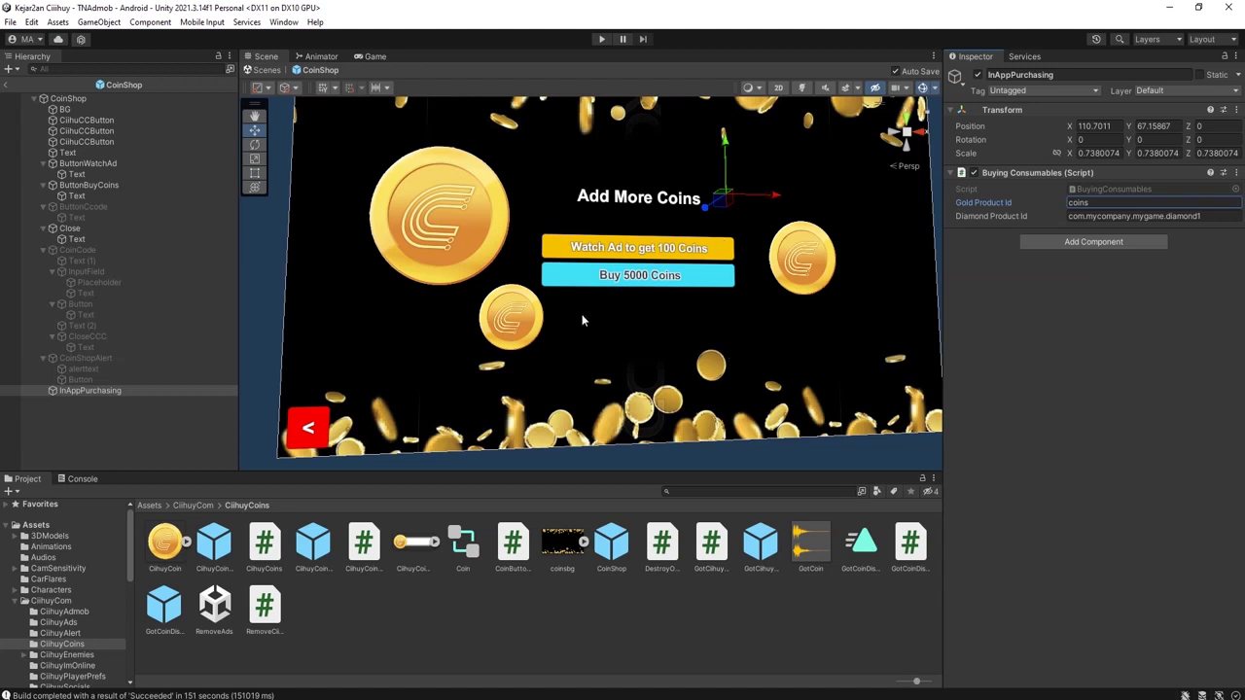
pyautogui.click(498, 649)
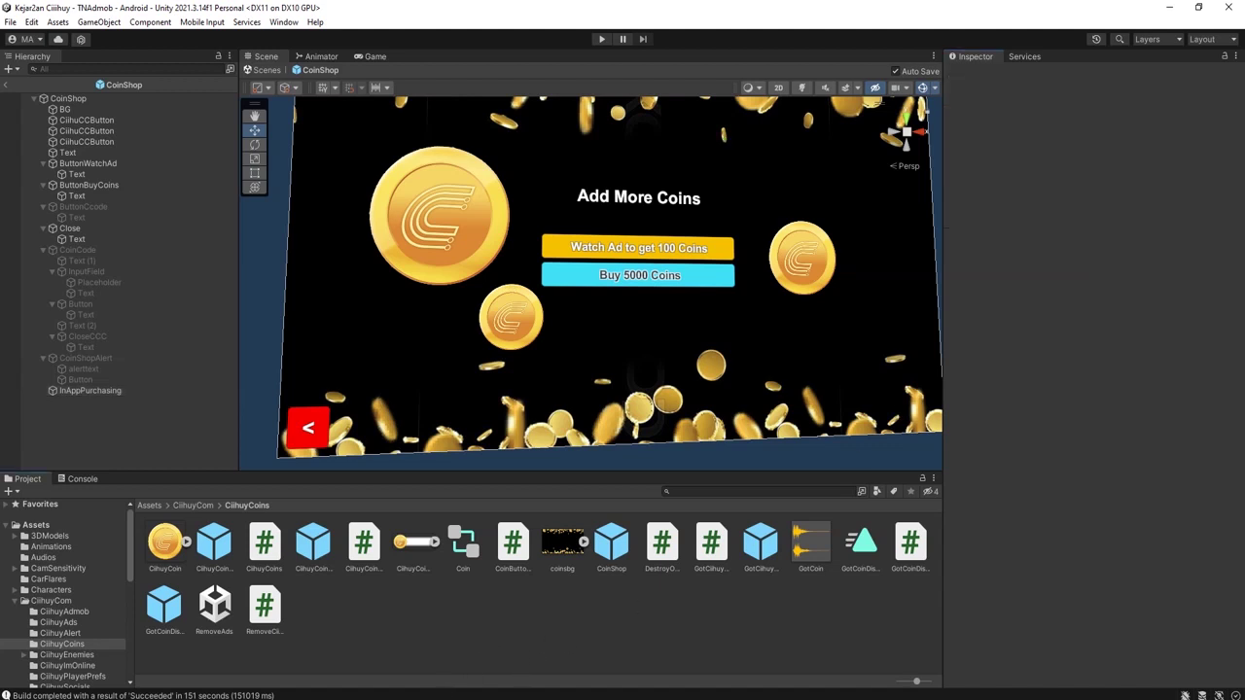